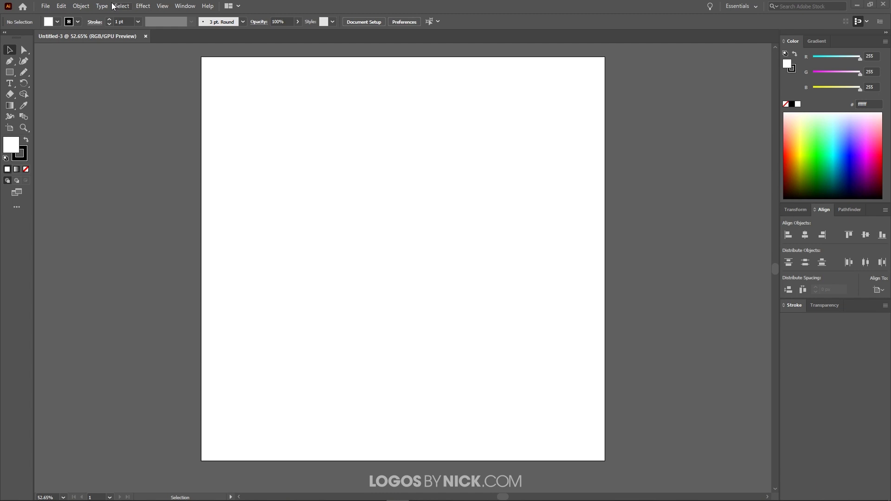
Turn off Snap to Pixel for the document and check the available view and window options.
{"action": "left_click", "coordinate": [163, 10]}
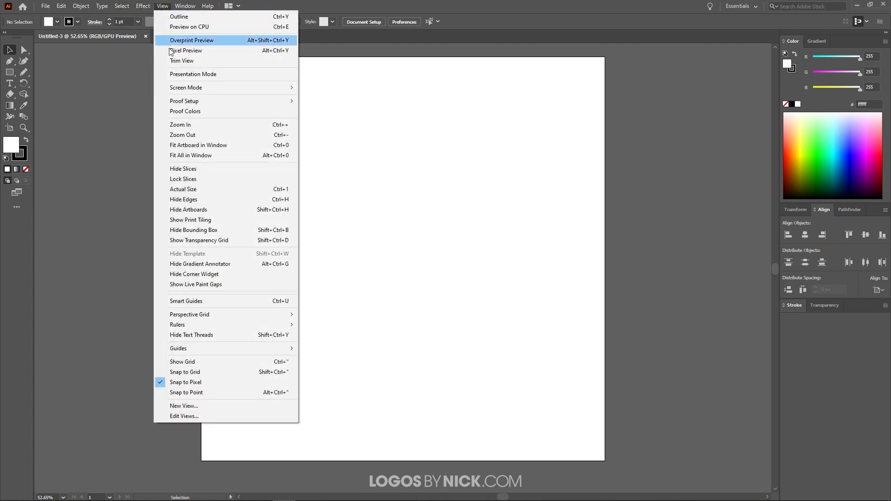
{"action": "left_click", "coordinate": [183, 382]}
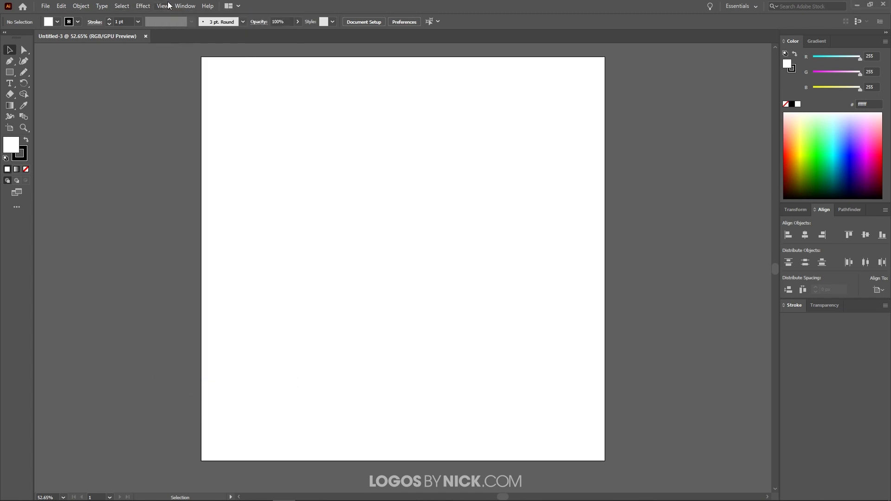
{"action": "left_click", "coordinate": [162, 6]}
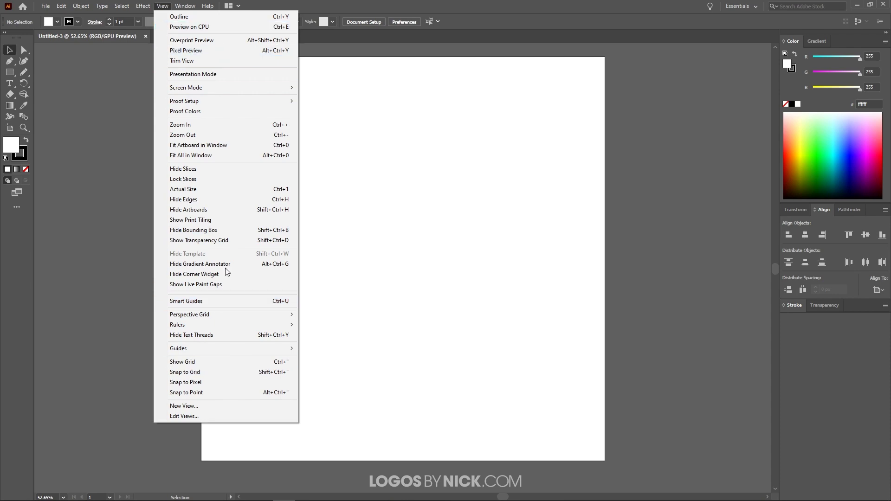
{"action": "mouse_move", "coordinate": [182, 6]}
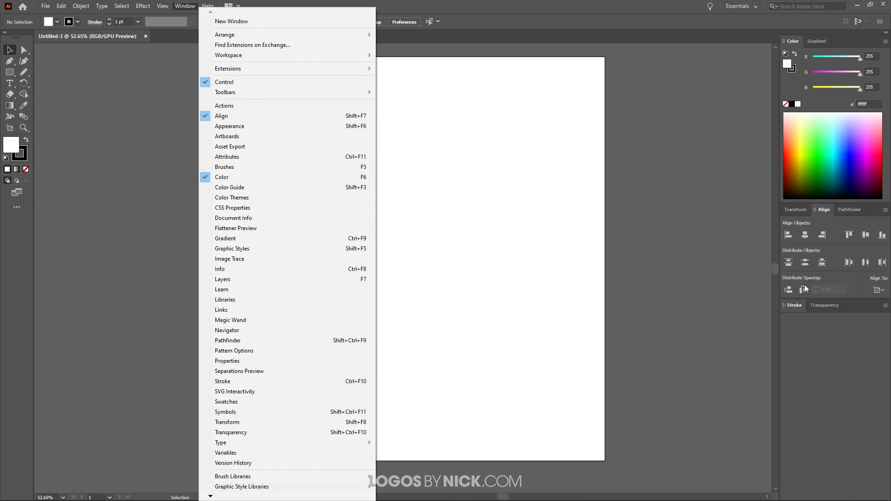
{"action": "left_click", "coordinate": [441, 324]}
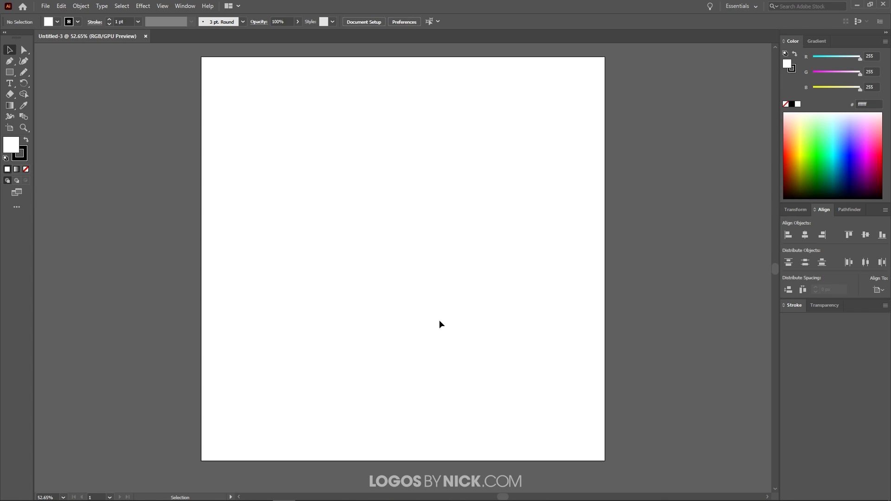
Place the scratched dark metal JPG from the Pressed Buttons folder and move it over the artboard.
{"action": "left_click", "coordinate": [46, 8]}
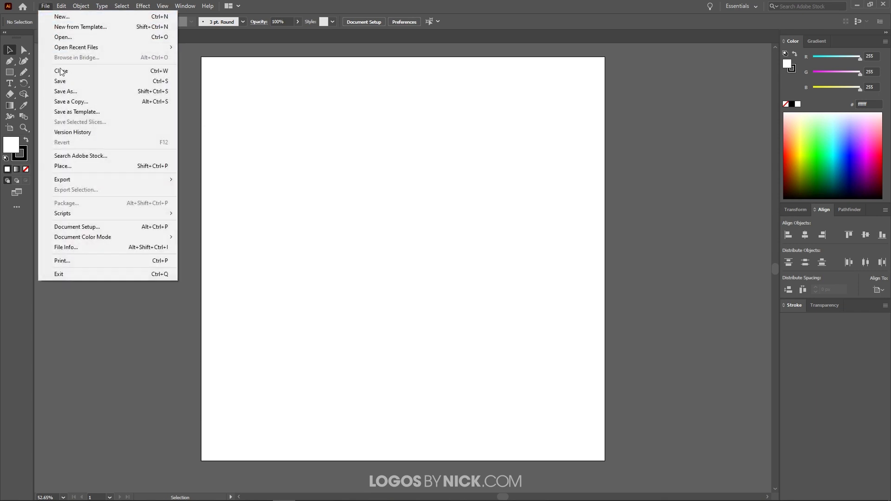
{"action": "left_click", "coordinate": [76, 166]}
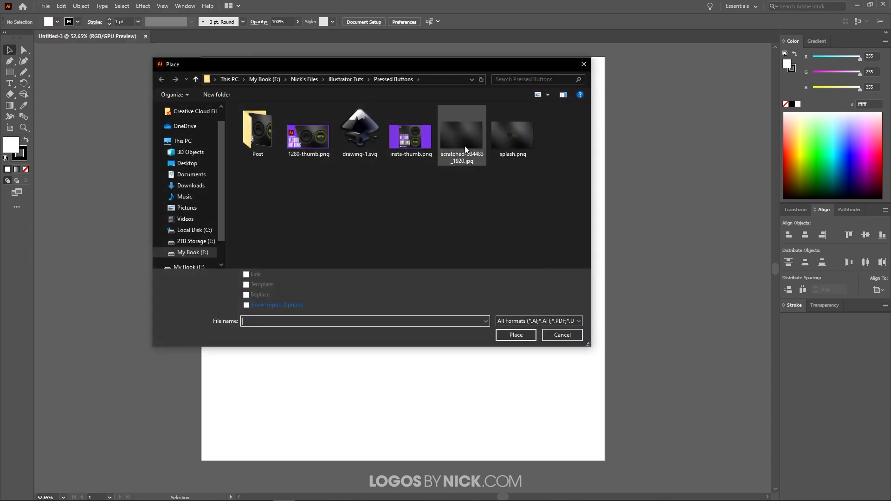
{"action": "double_click", "coordinate": [464, 146]}
{"action": "left_click", "coordinate": [382, 220]}
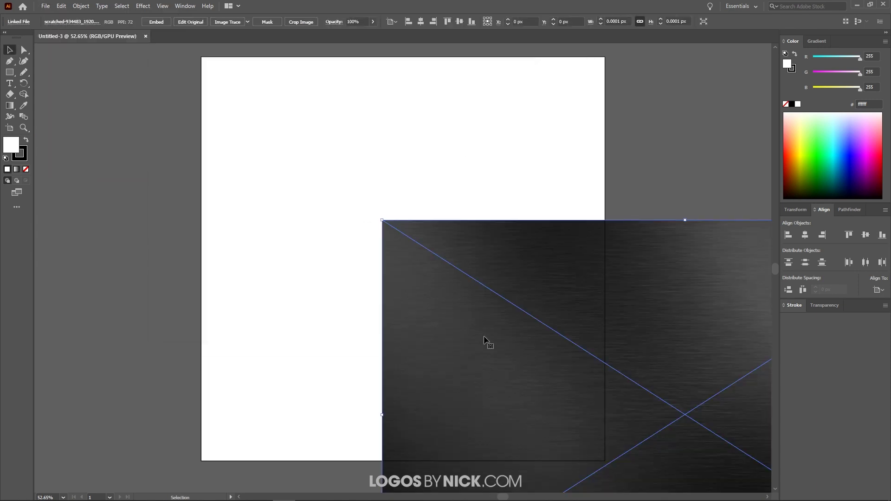
{"action": "left_click_drag", "start_coordinate": [518, 360], "coordinate": [259, 201]}
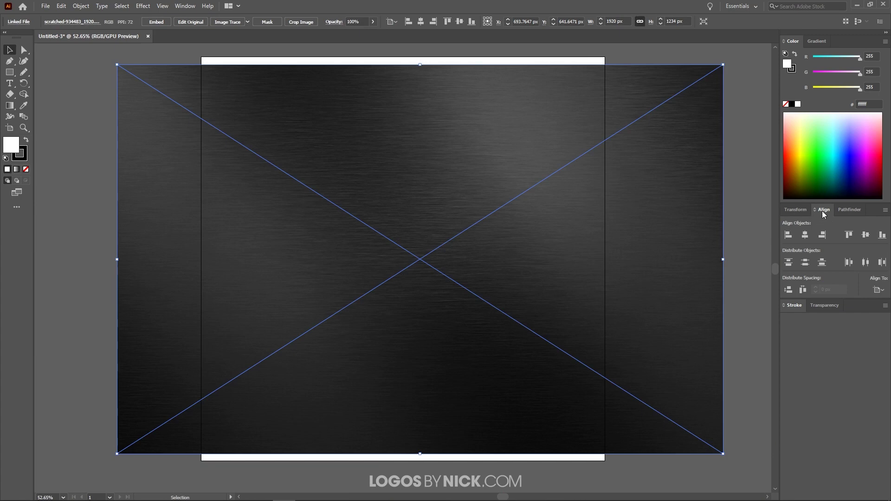
Center the placed metal image horizontally and vertically on the artboard.
{"action": "left_click", "coordinate": [879, 291]}
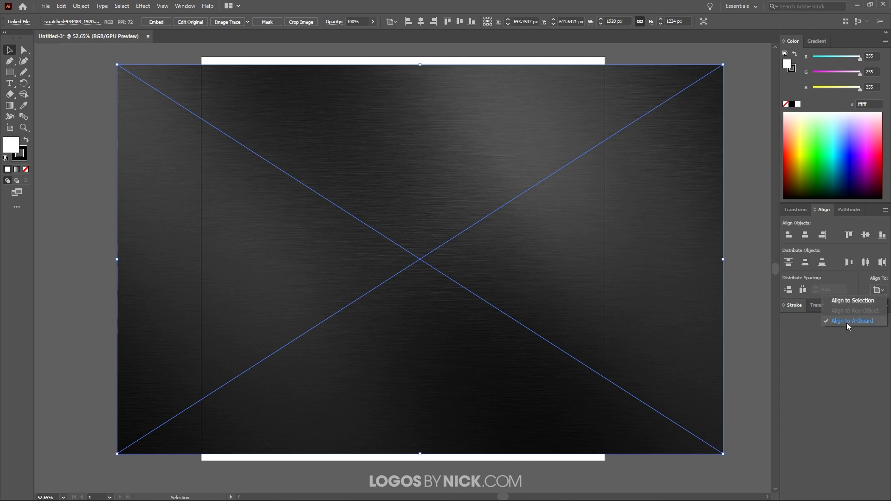
{"action": "left_click", "coordinate": [806, 235]}
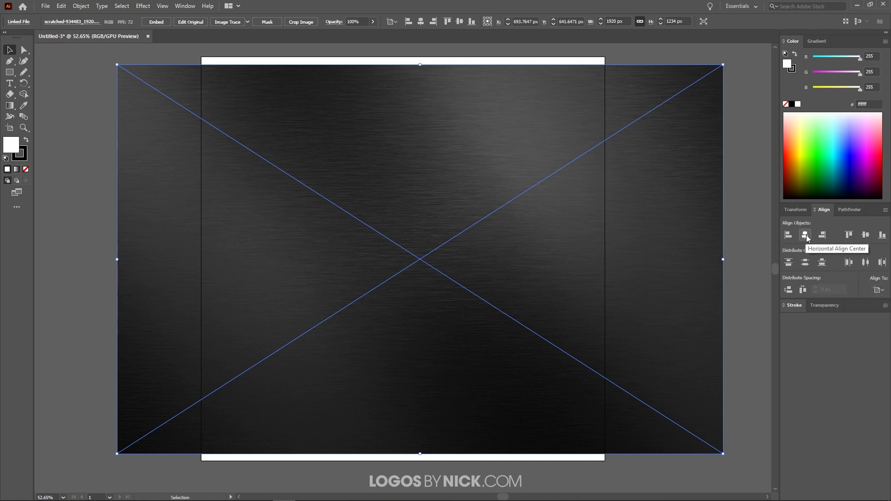
{"action": "left_click", "coordinate": [806, 234]}
{"action": "left_click", "coordinate": [865, 235]}
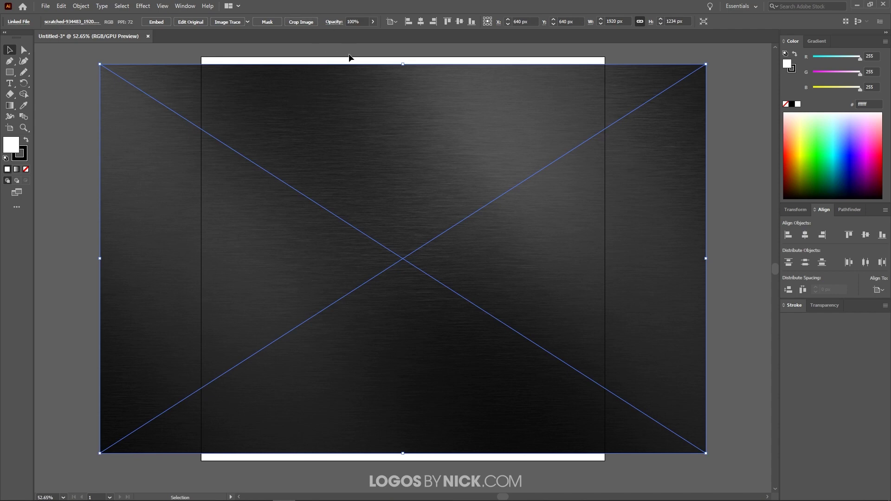
Create a new artboard fitted to the 1920 x 1234 px metal image, delete the original square artboard, and deselect the image.
{"action": "left_click", "coordinate": [11, 130]}
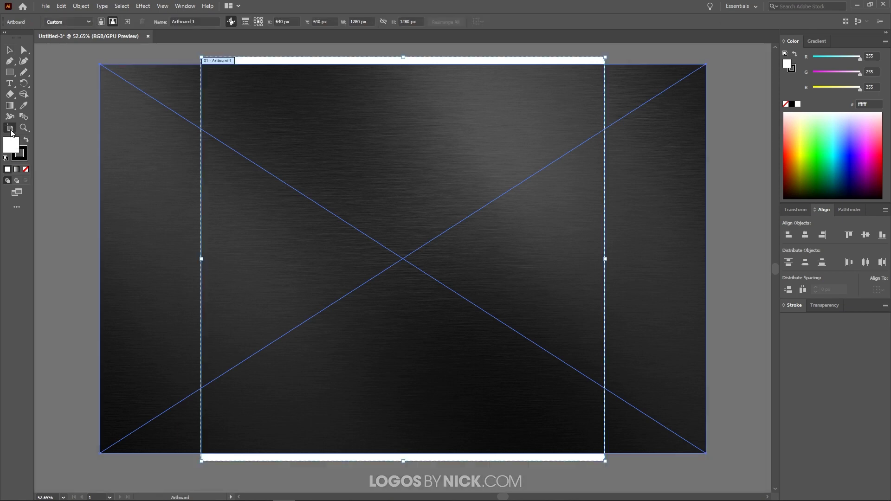
{"action": "left_click", "coordinate": [659, 155]}
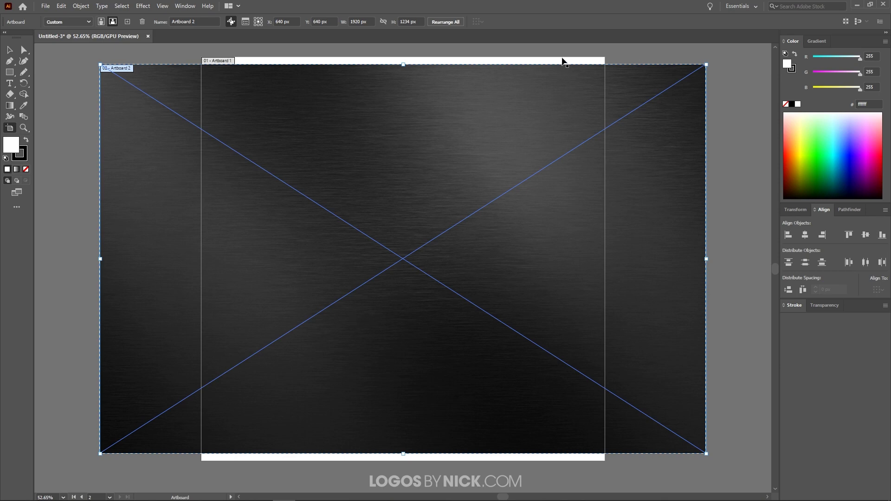
{"action": "left_click", "coordinate": [563, 60]}
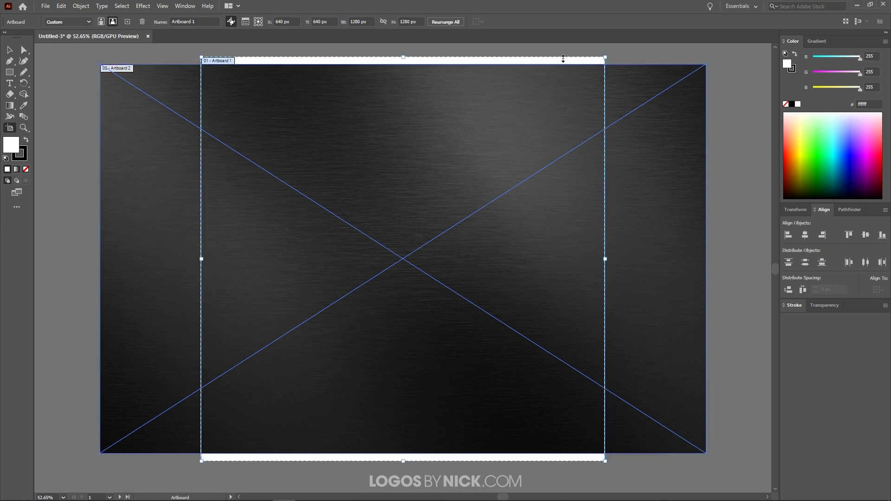
{"action": "key", "text": "Delete"}
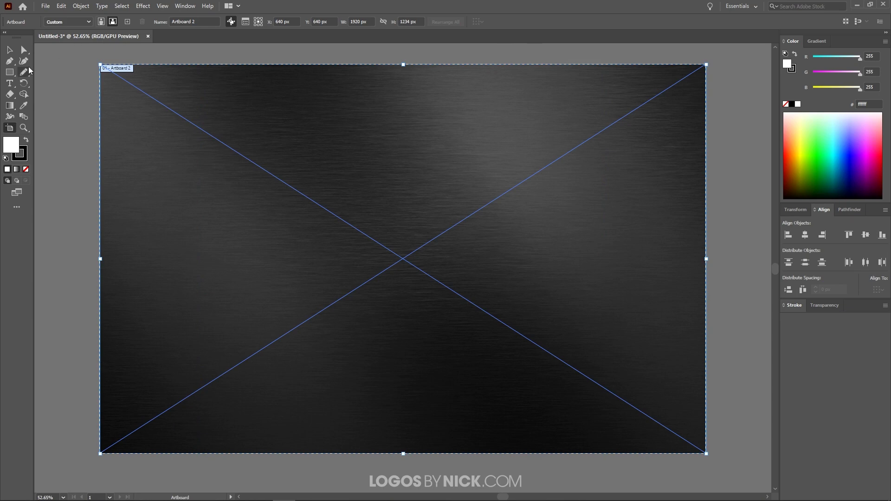
{"action": "left_click", "coordinate": [12, 50]}
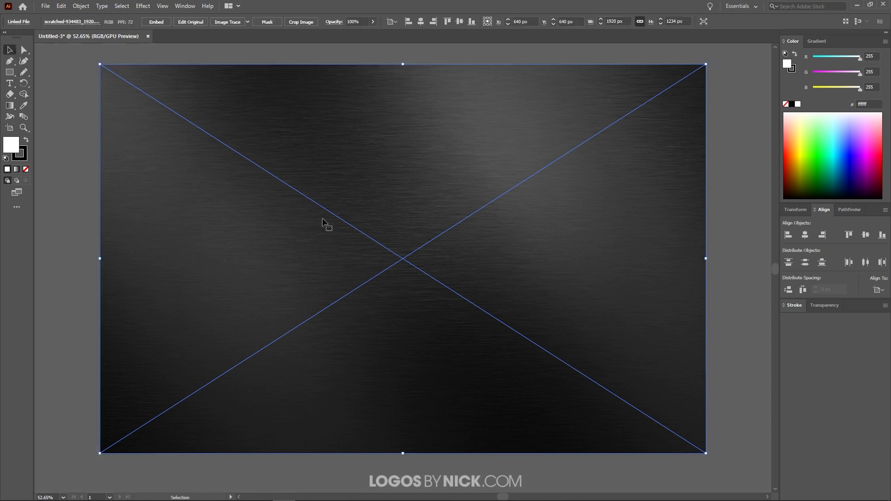
{"action": "left_click", "coordinate": [727, 147]}
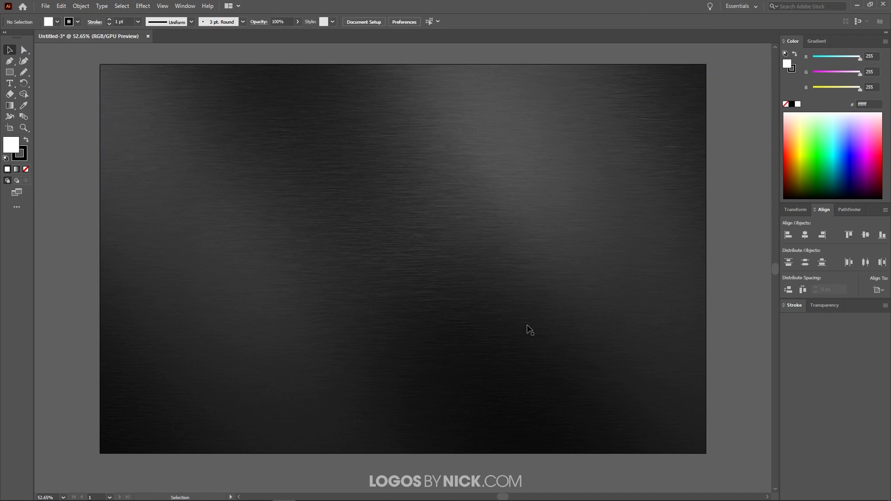
Draw a white circle about 732 px in diameter and center it horizontally and vertically on the artboard.
{"action": "left_click", "coordinate": [13, 76]}
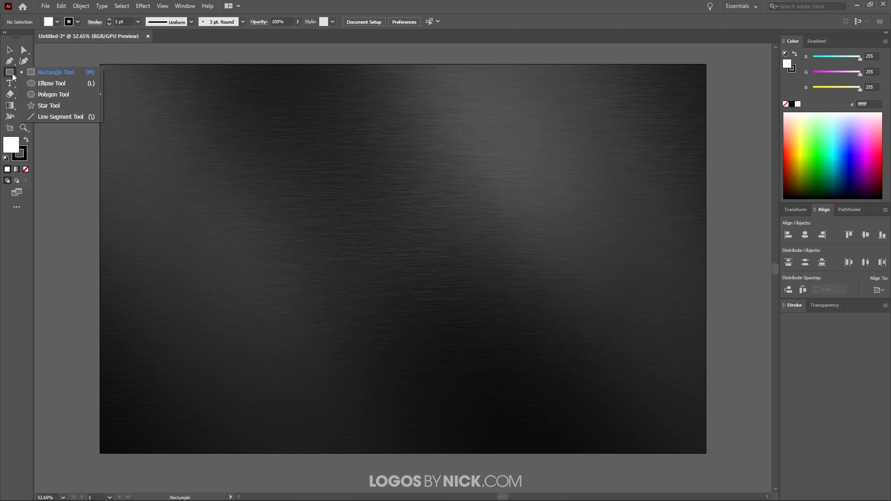
{"action": "left_click", "coordinate": [52, 86]}
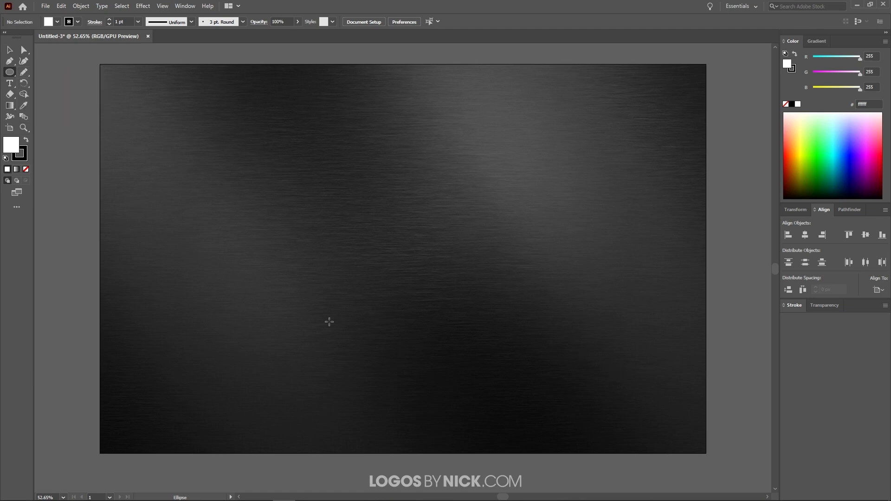
{"action": "left_click_drag", "start_coordinate": [341, 212], "coordinate": [458, 311]}
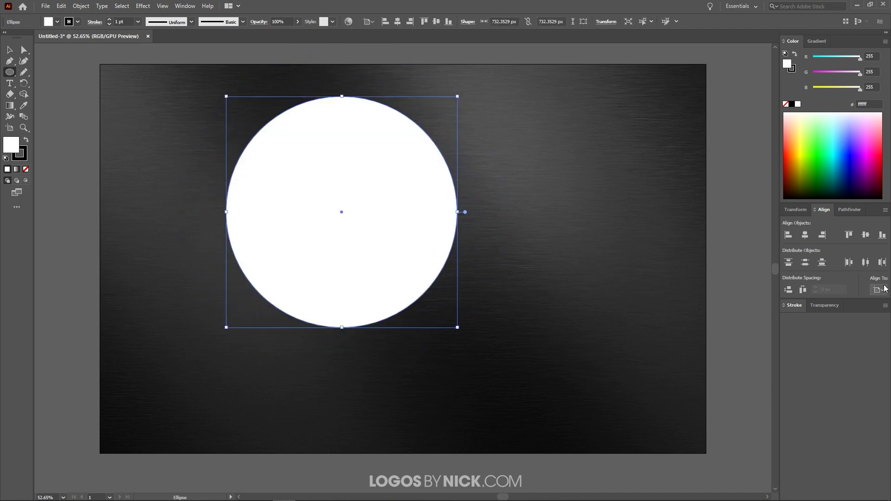
{"action": "left_click", "coordinate": [805, 235]}
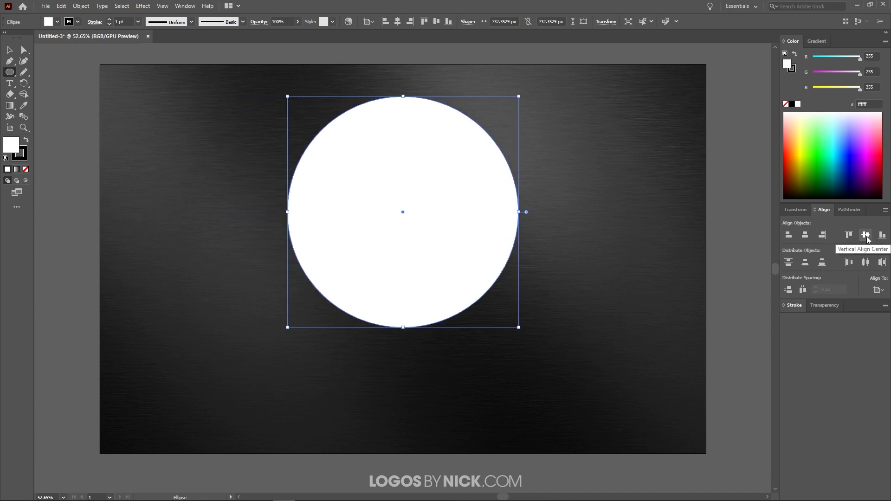
{"action": "left_click", "coordinate": [866, 239]}
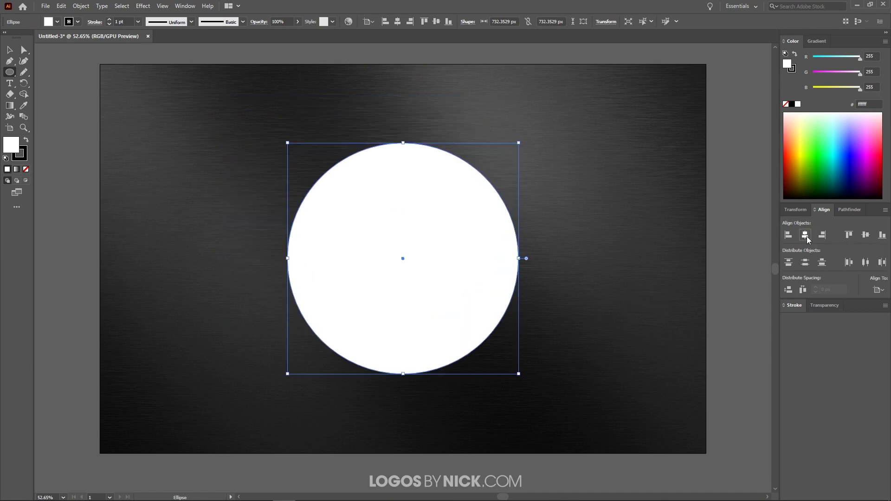
Remove the circle's stroke and make its fill the active color attribute.
{"action": "left_click", "coordinate": [26, 164]}
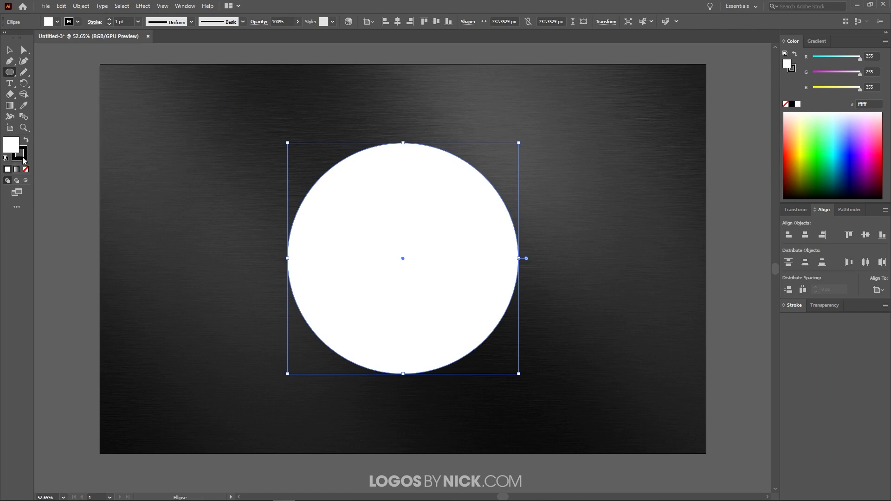
{"action": "left_click", "coordinate": [26, 163]}
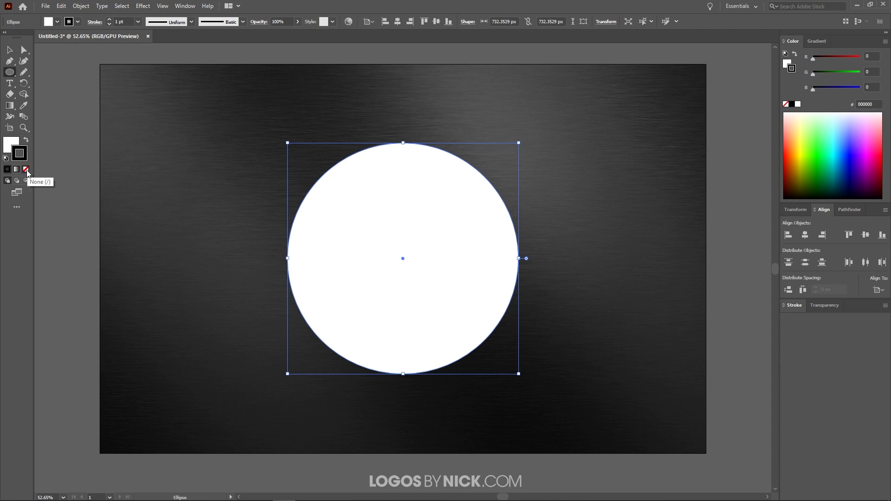
{"action": "left_click", "coordinate": [26, 170]}
{"action": "left_click", "coordinate": [7, 147]}
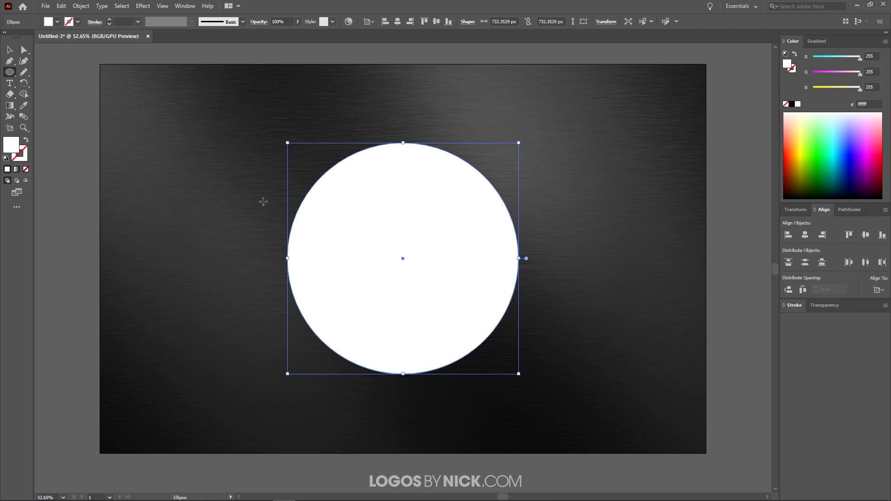
Apply a linear white-to-black gradient to the circle's fill.
{"action": "left_click", "coordinate": [817, 44]}
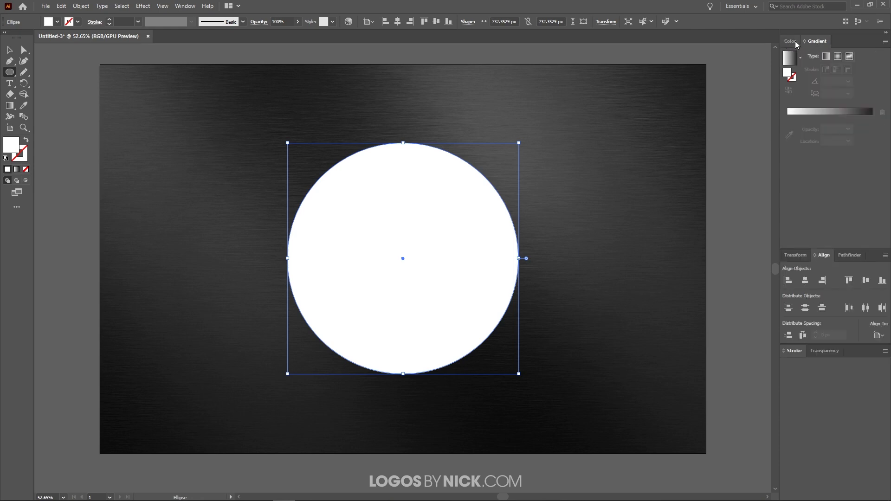
{"action": "left_click", "coordinate": [188, 5]}
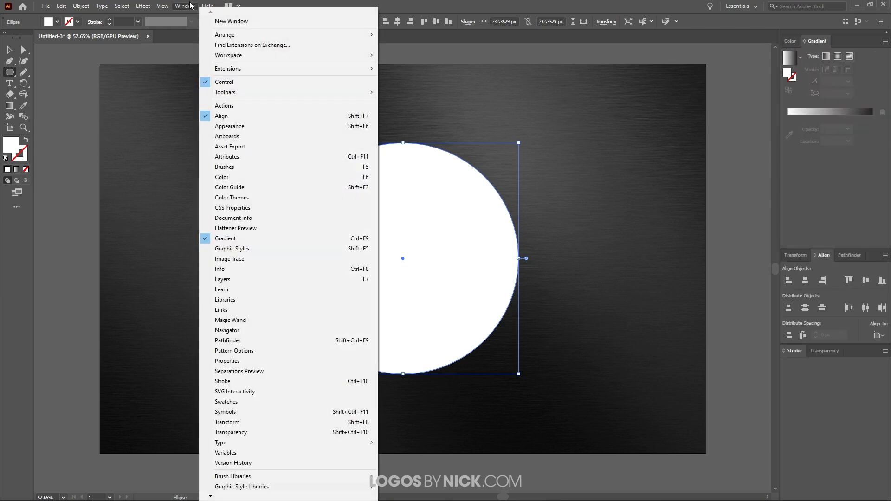
{"action": "left_click", "coordinate": [187, 4]}
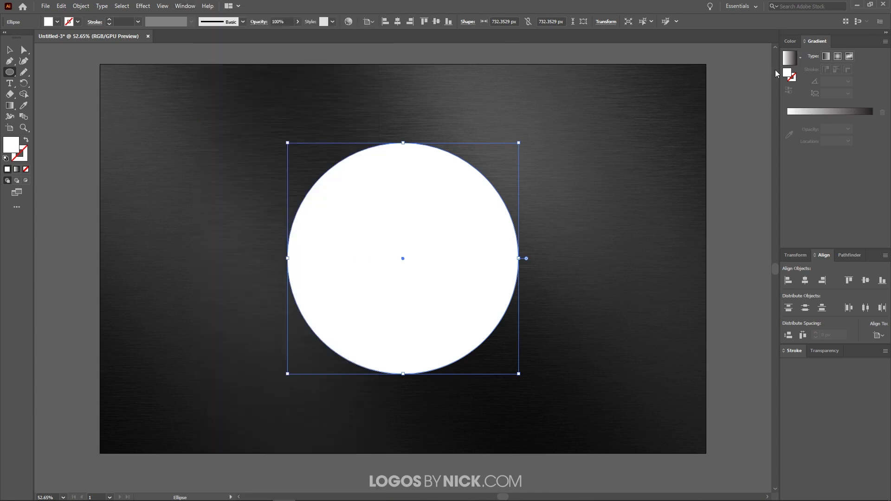
{"action": "left_click", "coordinate": [788, 59]}
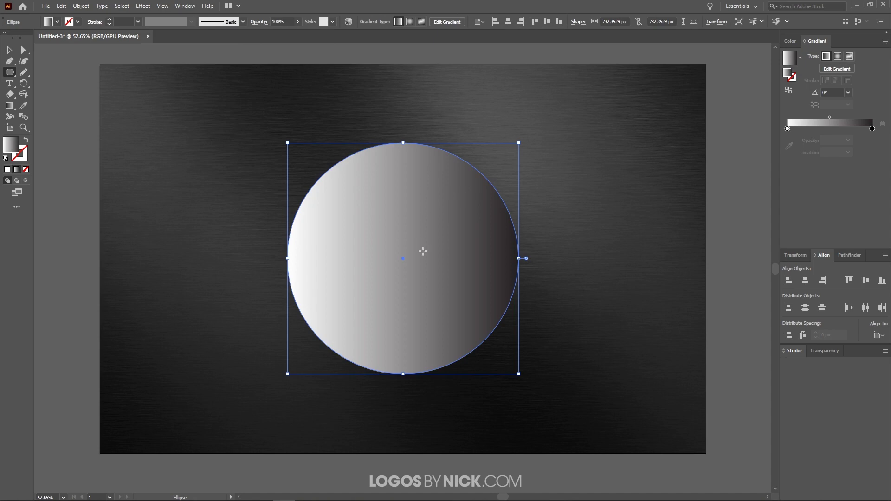
Recolor the black end stop of the circle's gradient to white and set that stop's opacity to 0%.
{"action": "left_click", "coordinate": [873, 130]}
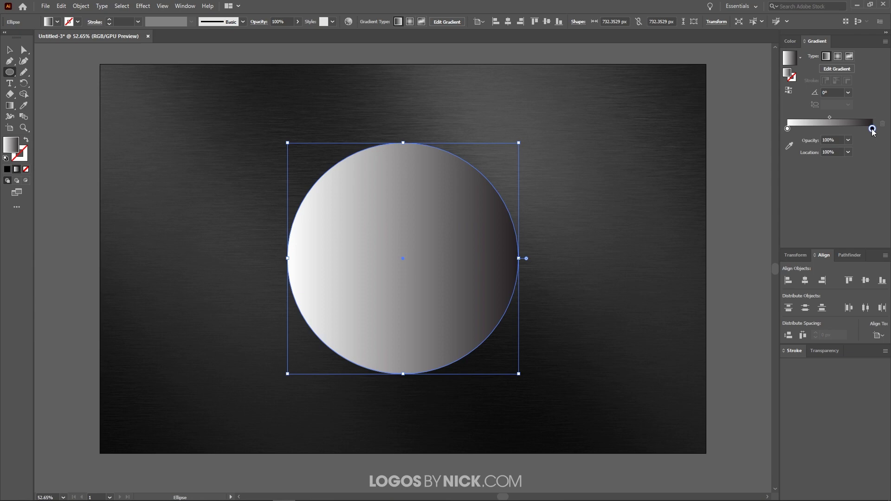
{"action": "double_click", "coordinate": [872, 129]}
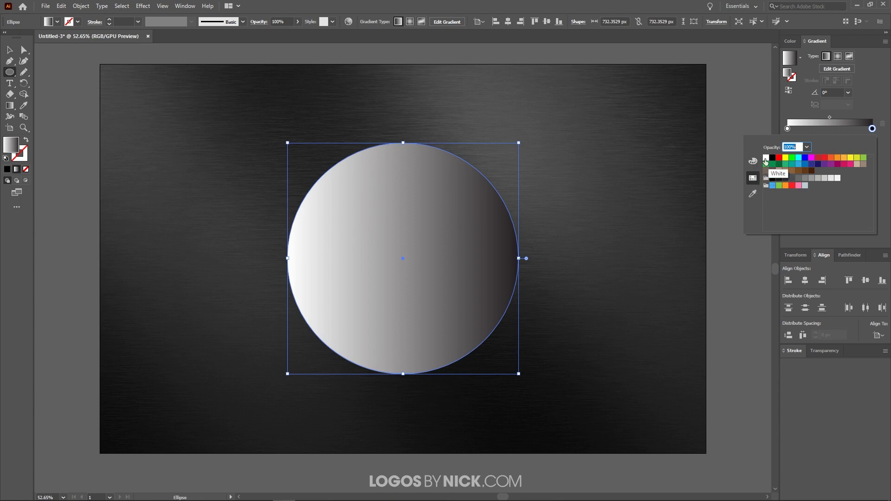
{"action": "left_click", "coordinate": [766, 159]}
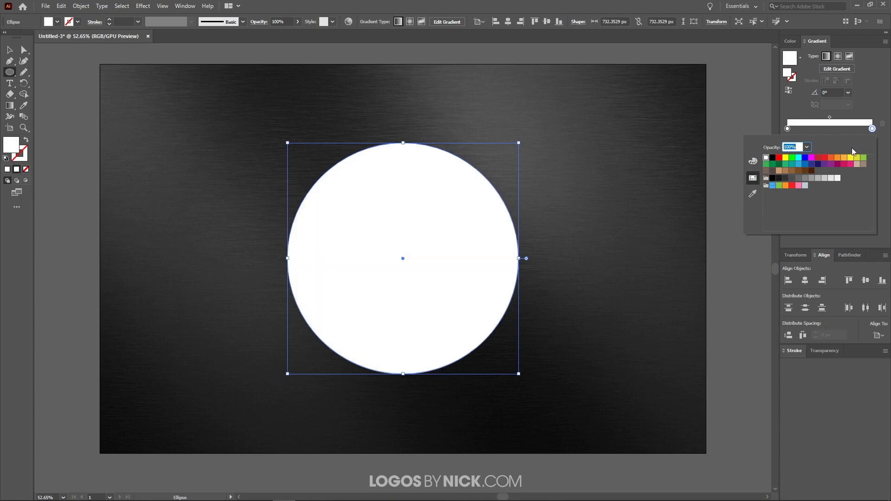
{"action": "key", "text": "Return"}
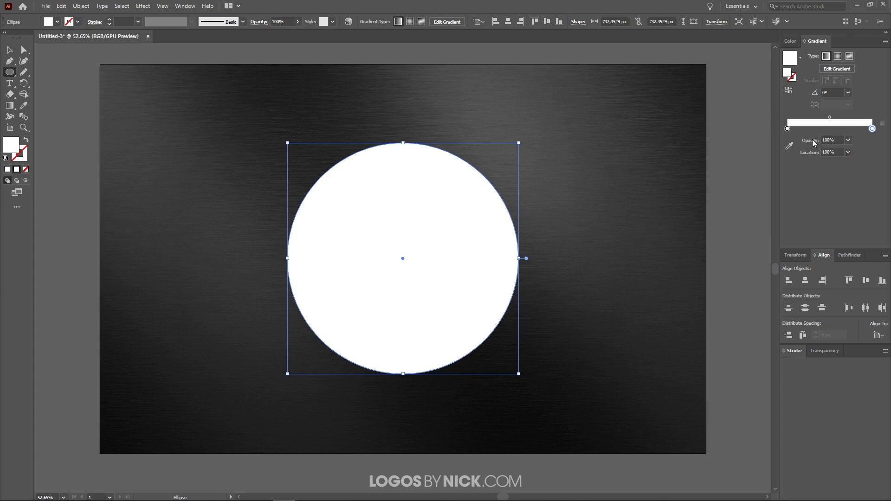
{"action": "left_click", "coordinate": [848, 140]}
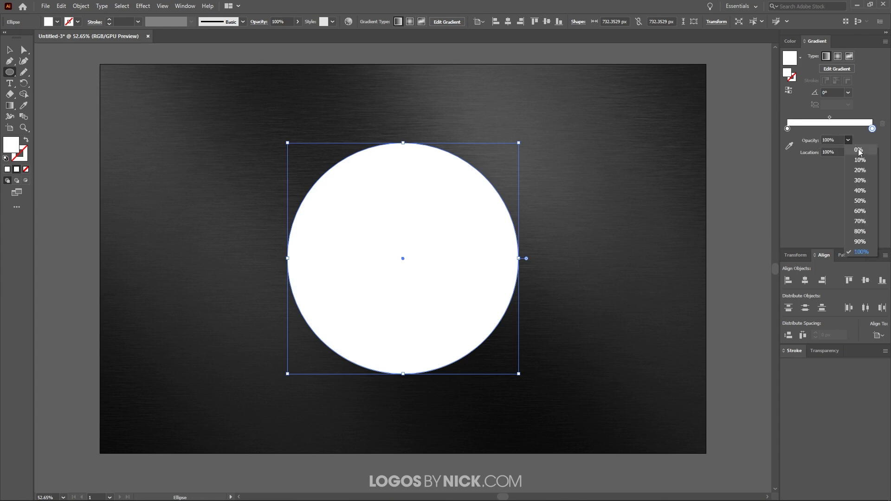
{"action": "left_click", "coordinate": [859, 150]}
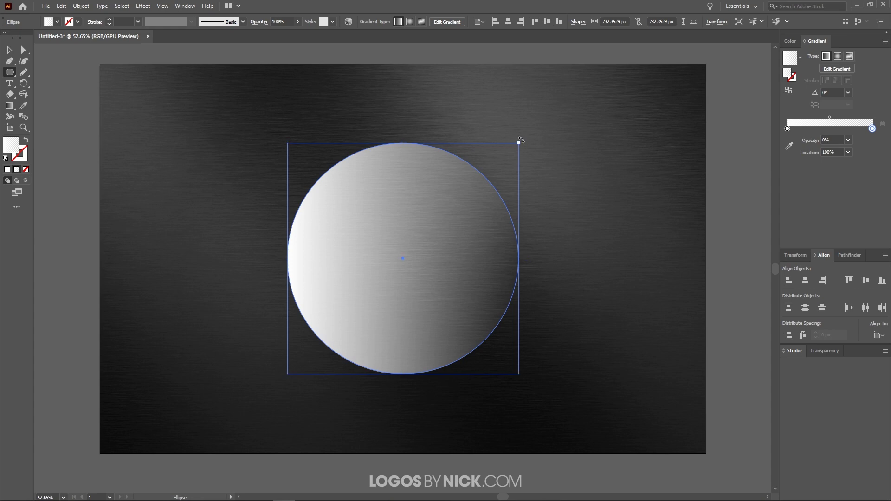
Rotate the circle to a 90° gradient angle with white at the bottom, and shift the gradient midpoint down toward the white end.
{"action": "left_click_drag", "start_coordinate": [521, 140], "coordinate": [311, 105]}
{"action": "left_click_drag", "start_coordinate": [311, 104], "coordinate": [311, 105]}
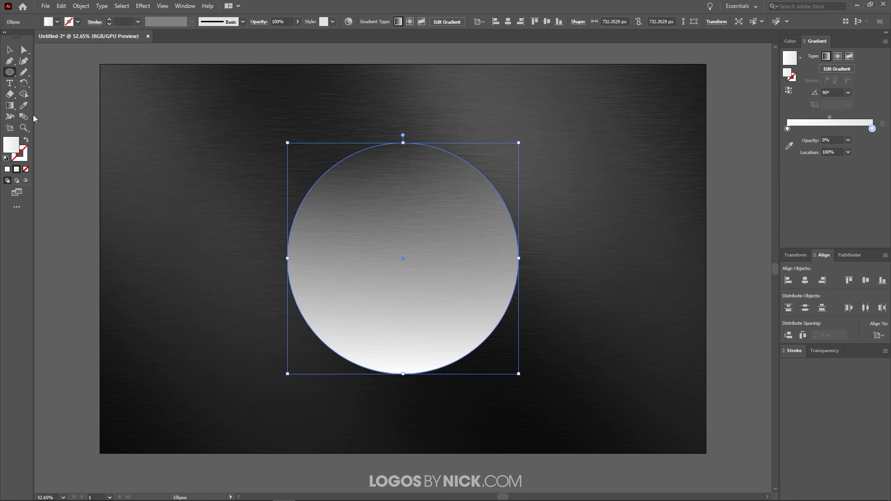
{"action": "left_click", "coordinate": [10, 106]}
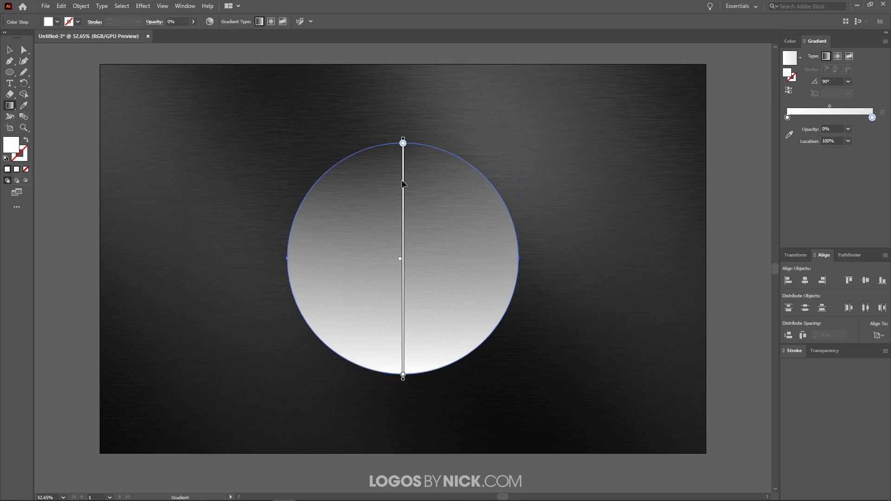
{"action": "left_click_drag", "start_coordinate": [401, 261], "coordinate": [402, 314]}
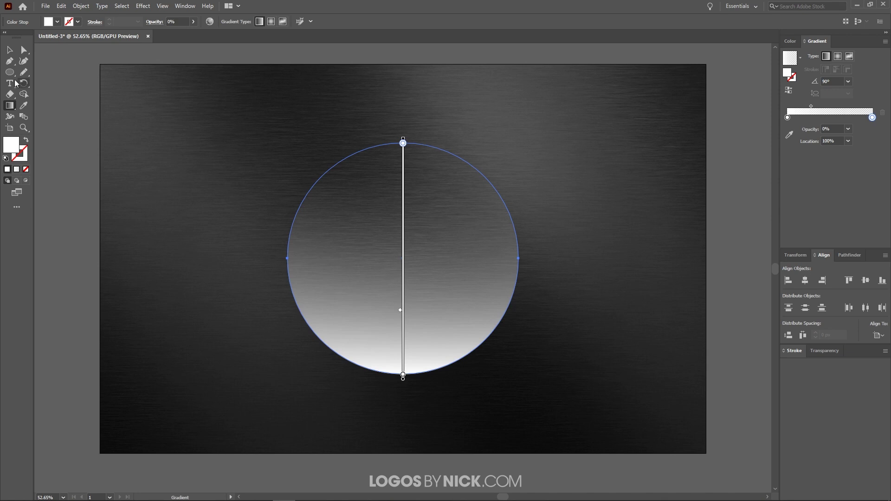
{"action": "left_click", "coordinate": [10, 50]}
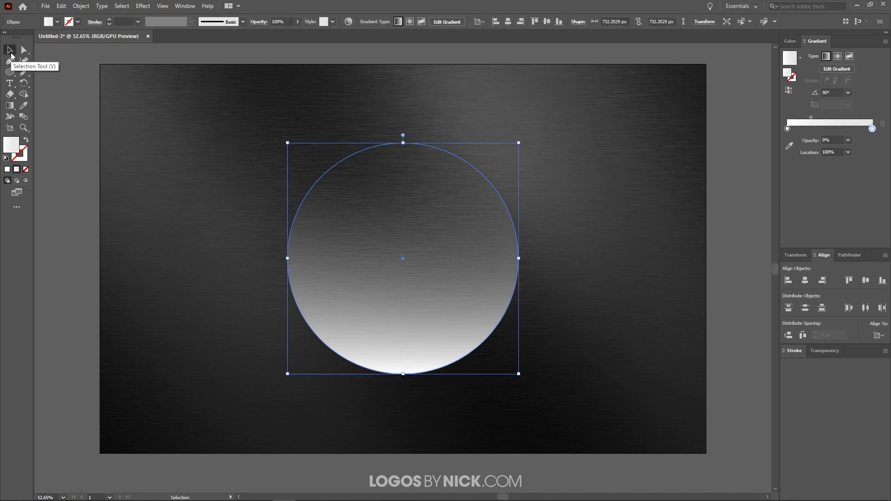
Set the gradient circle's overall opacity to 40%.
{"action": "left_click", "coordinate": [282, 22]}
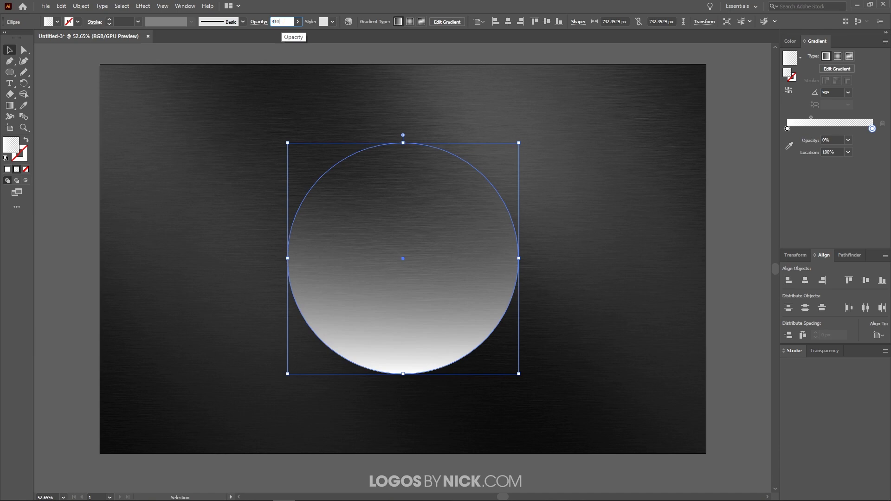
{"action": "type", "text": "40"}
{"action": "key", "text": "Return"}
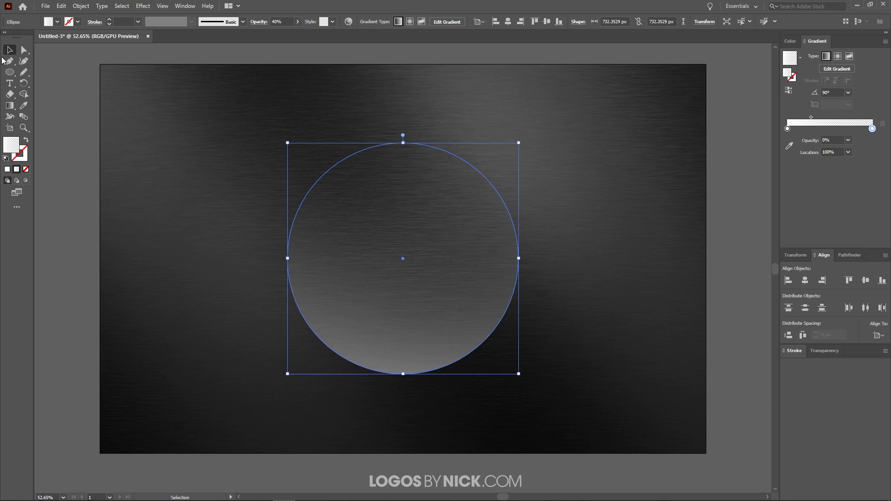
Draw a second circle about 629 px in diameter, fill it solid white, and center it horizontally and vertically on the artboard.
{"action": "left_click", "coordinate": [9, 73]}
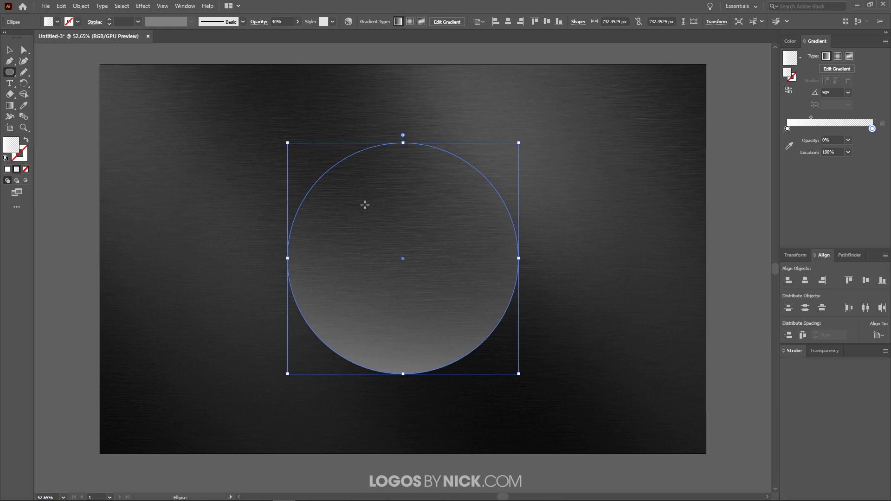
{"action": "left_click_drag", "start_coordinate": [342, 185], "coordinate": [420, 285]}
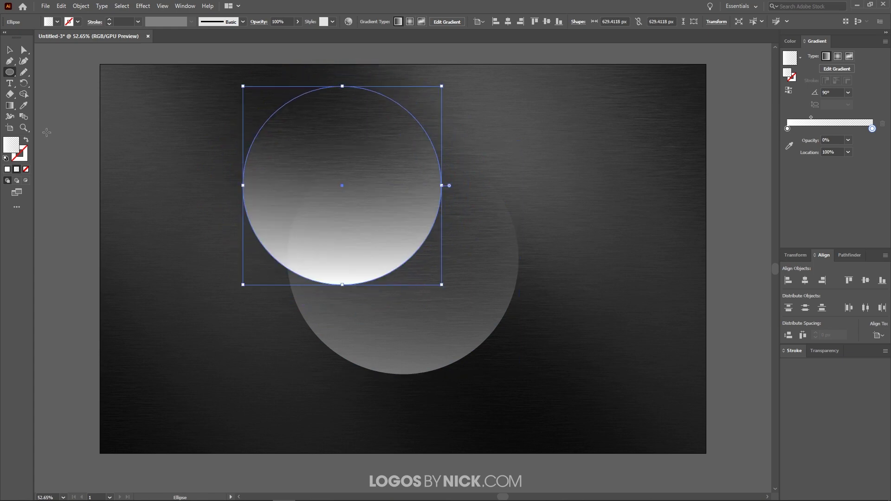
{"action": "left_click", "coordinate": [7, 170]}
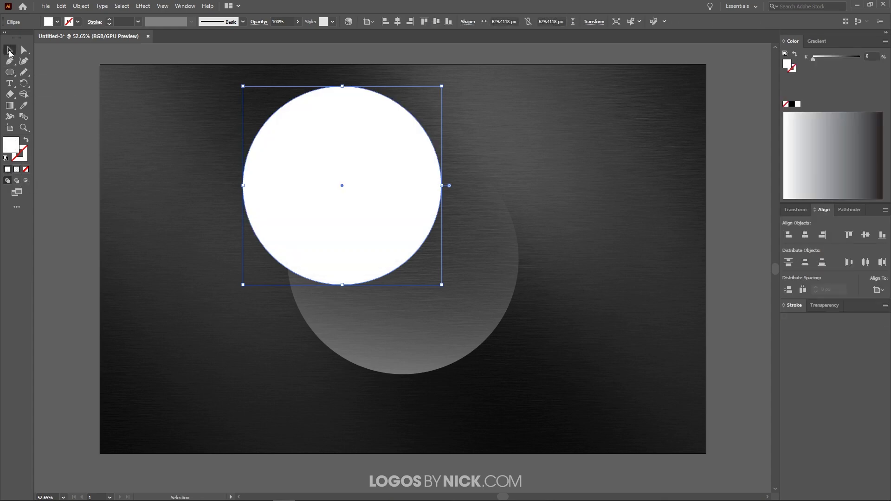
{"action": "left_click", "coordinate": [9, 50]}
{"action": "left_click_drag", "start_coordinate": [328, 149], "coordinate": [396, 222]}
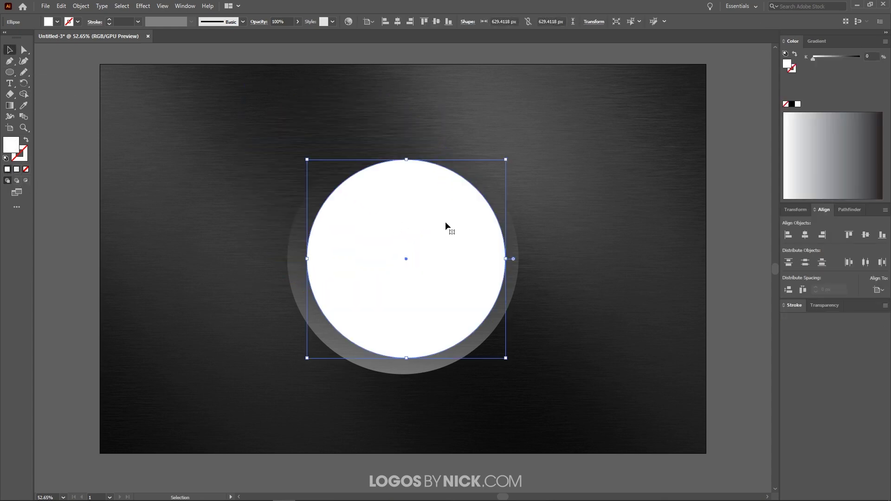
{"action": "left_click", "coordinate": [806, 236]}
{"action": "left_click", "coordinate": [865, 236]}
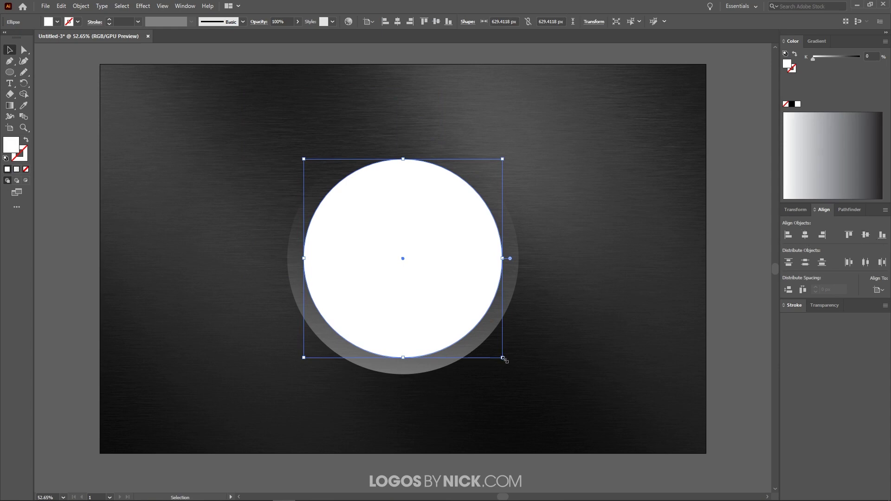
Enlarge the white circle from its center to about 713 px, leaving a thin rim of the circle behind it.
{"action": "left_click_drag", "start_coordinate": [505, 358], "coordinate": [518, 373]}
{"action": "scroll", "coordinate": [438, 372], "scroll_direction": "up", "scroll_amount": 5}
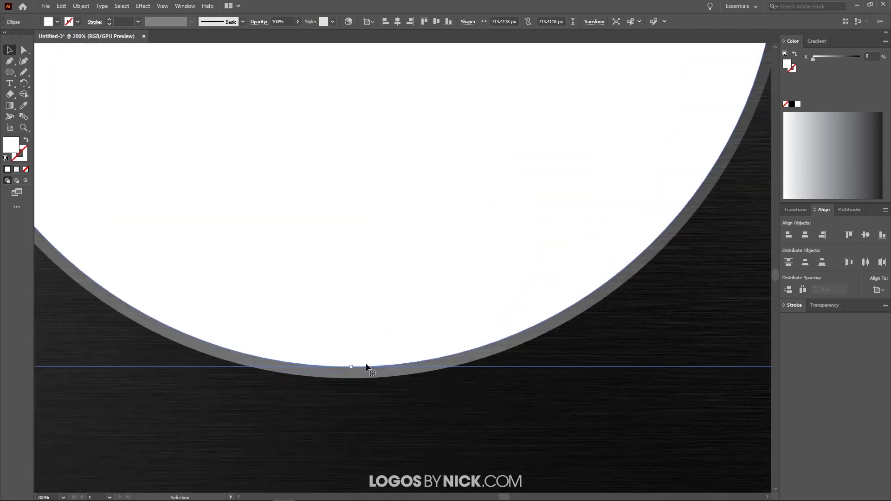
{"action": "scroll", "coordinate": [421, 383], "scroll_direction": "down", "scroll_amount": 3}
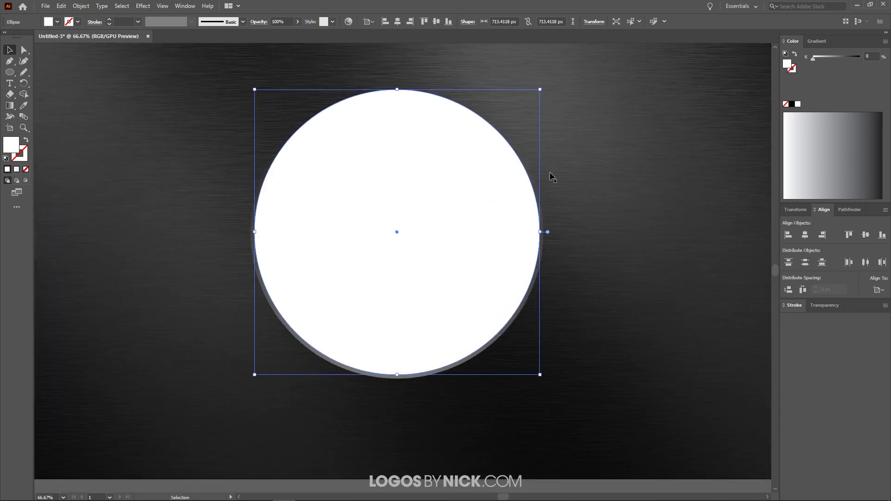
{"action": "scroll", "coordinate": [527, 179], "scroll_direction": "up", "scroll_amount": 1}
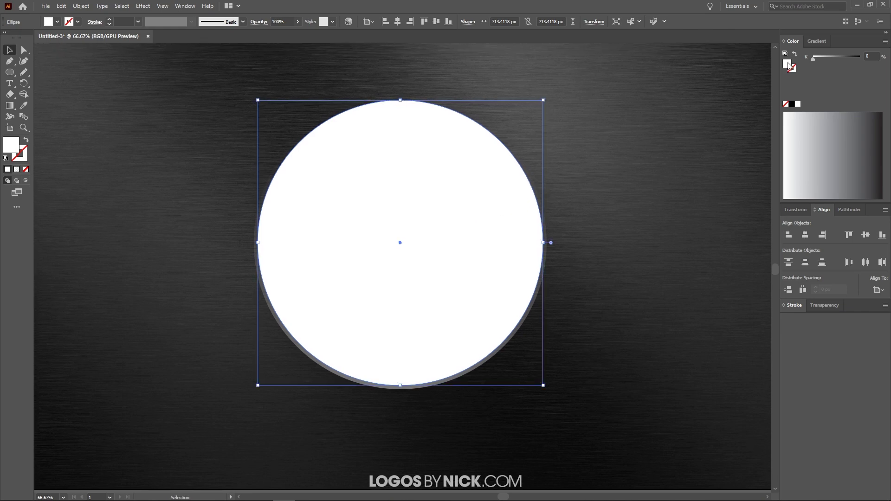
Apply the White, Black gradient preset to the white circle's fill.
{"action": "left_click", "coordinate": [817, 41]}
{"action": "left_click", "coordinate": [800, 60]}
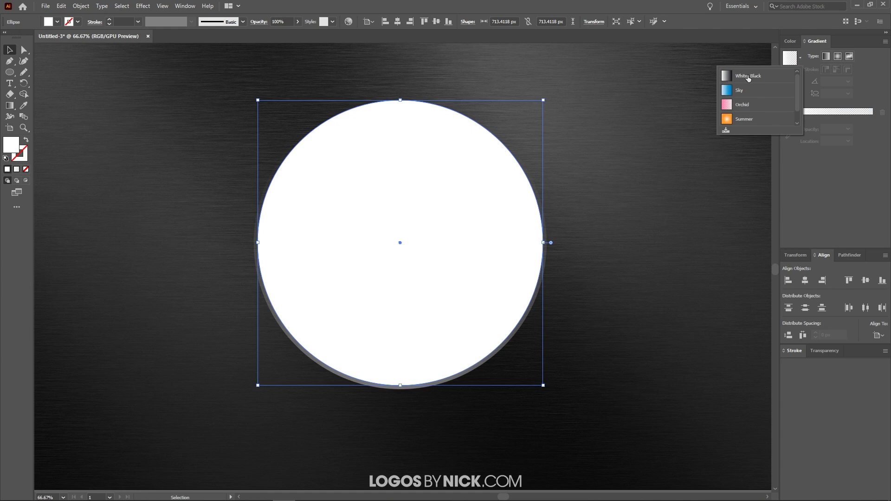
{"action": "left_click", "coordinate": [747, 77]}
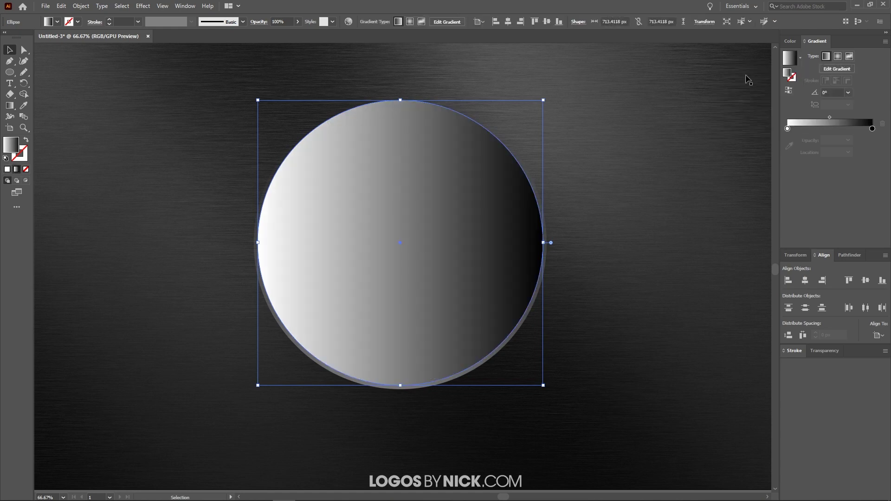
Recolor the gradient's stops to near-black and a slightly lighter dark gray, and rotate the circle to a -90° gradient angle.
{"action": "double_click", "coordinate": [788, 129]}
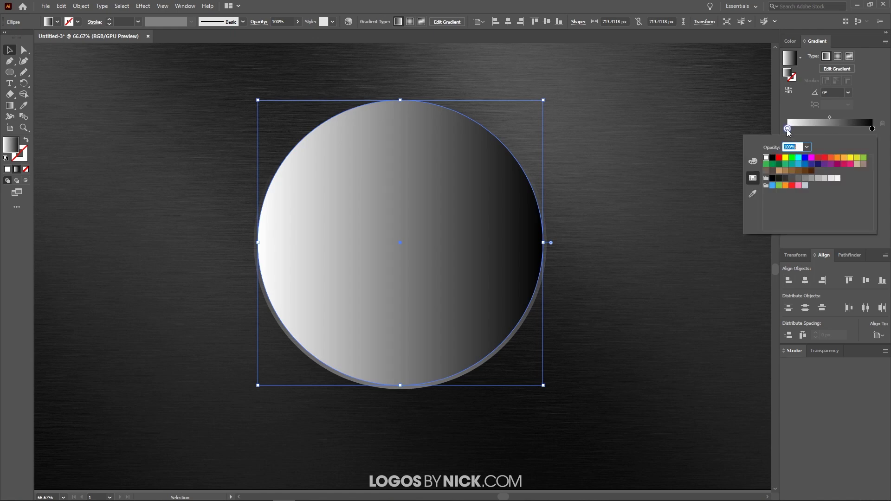
{"action": "left_click", "coordinate": [780, 179]}
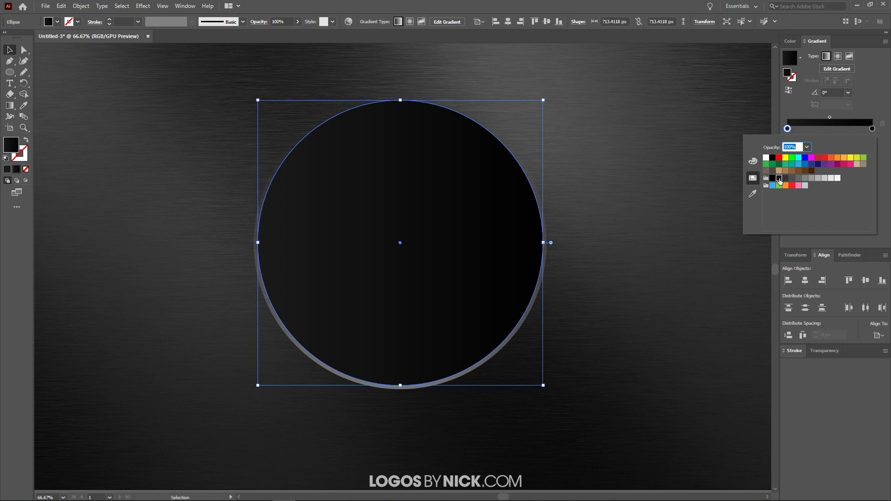
{"action": "double_click", "coordinate": [873, 130]}
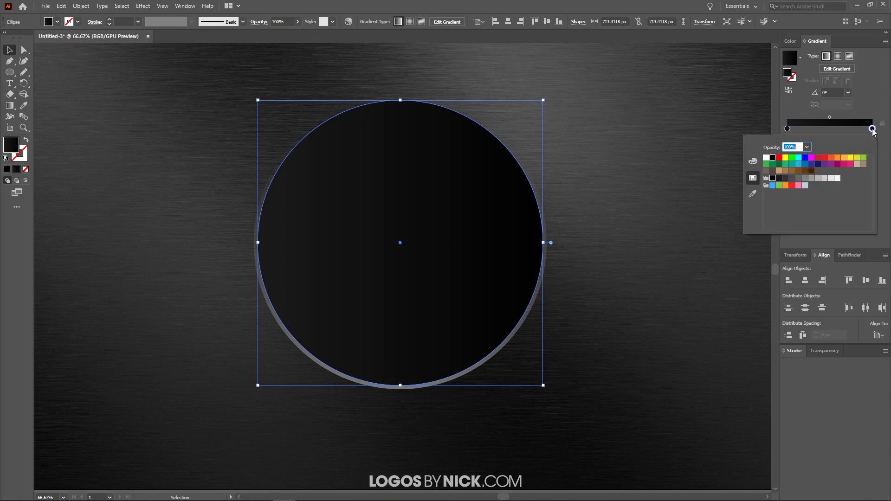
{"action": "left_click", "coordinate": [786, 179]}
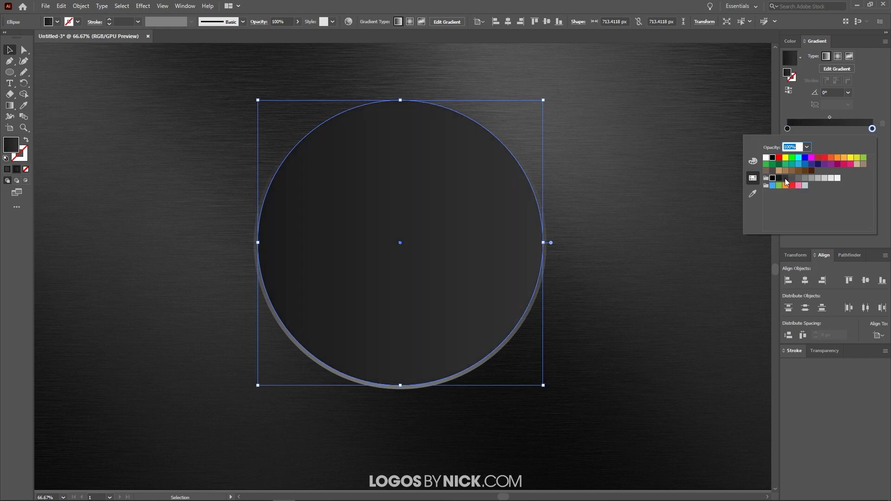
{"action": "left_click", "coordinate": [864, 240]}
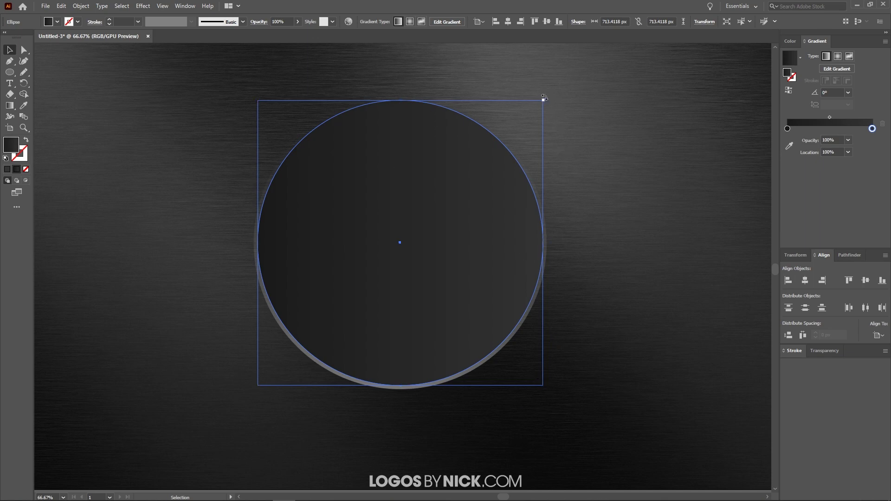
{"action": "left_click_drag", "start_coordinate": [544, 97], "coordinate": [307, 71]}
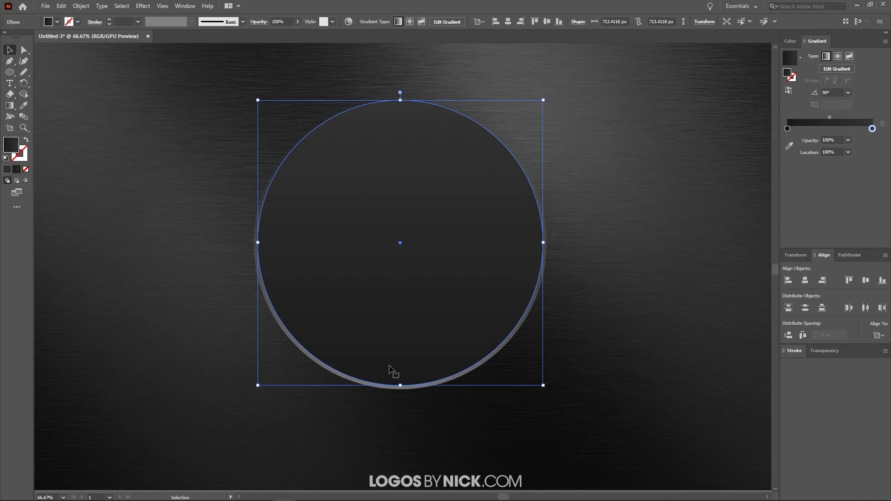
{"action": "left_click_drag", "start_coordinate": [550, 103], "coordinate": [288, 322]}
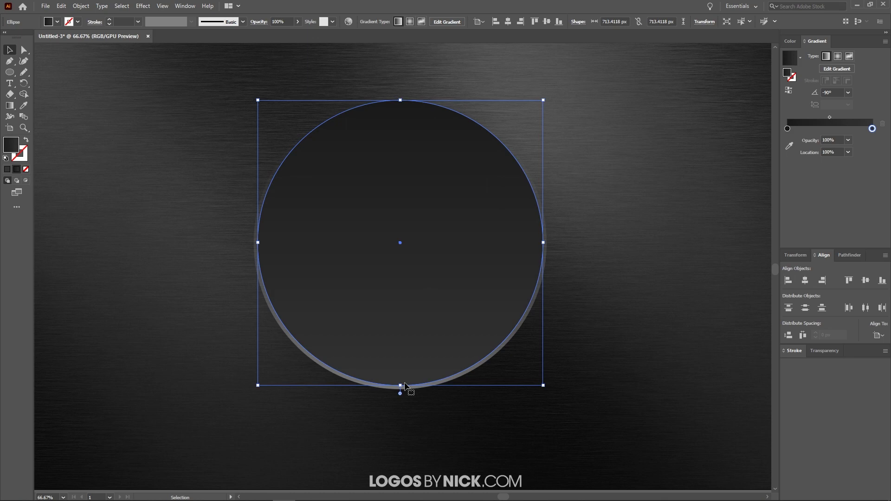
Duplicate the dark circle in place, shrink the copy from its center to about 568 px, and rotate it 180°.
{"action": "left_click", "coordinate": [428, 324]}
{"action": "key", "text": "ctrl"}
{"action": "left_click_drag", "start_coordinate": [542, 387], "coordinate": [515, 373]}
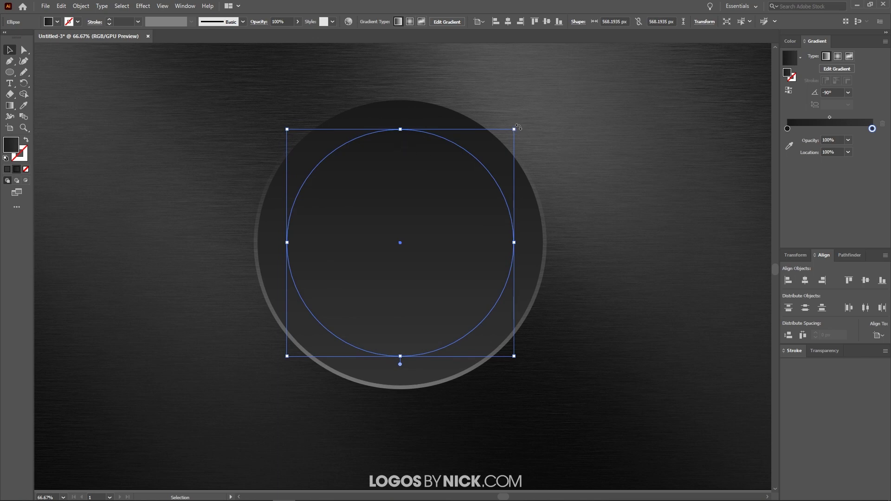
{"action": "left_click_drag", "start_coordinate": [519, 127], "coordinate": [304, 384]}
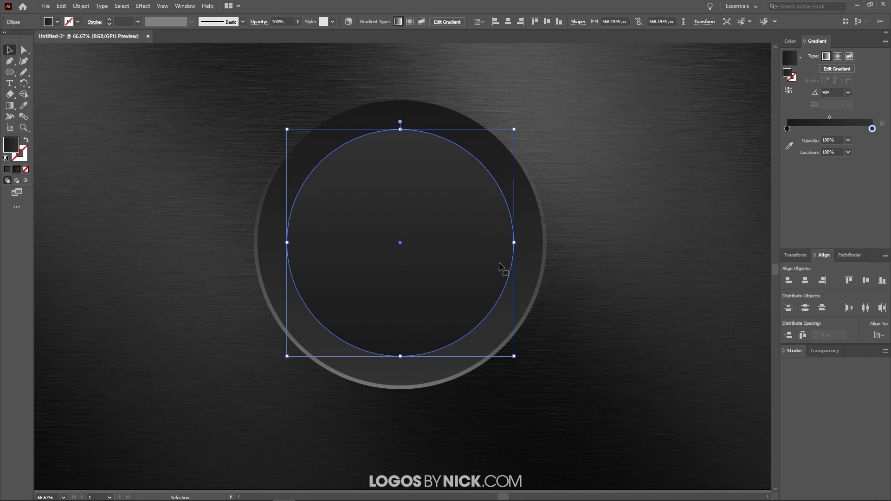
Duplicate the 713 px dark circle in front of the others and shrink the copy from its center to about 459 px.
{"action": "left_click", "coordinate": [534, 250]}
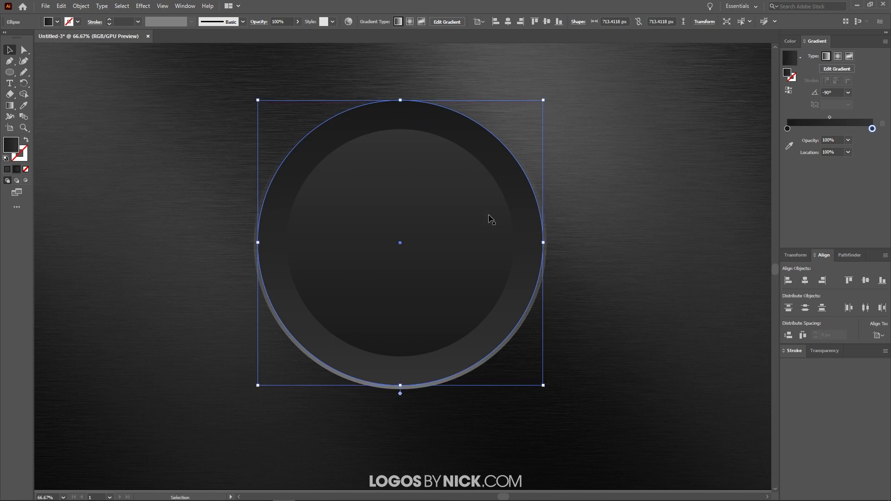
{"action": "key", "text": "ctrl"}
{"action": "key", "text": "ctrl+z"}
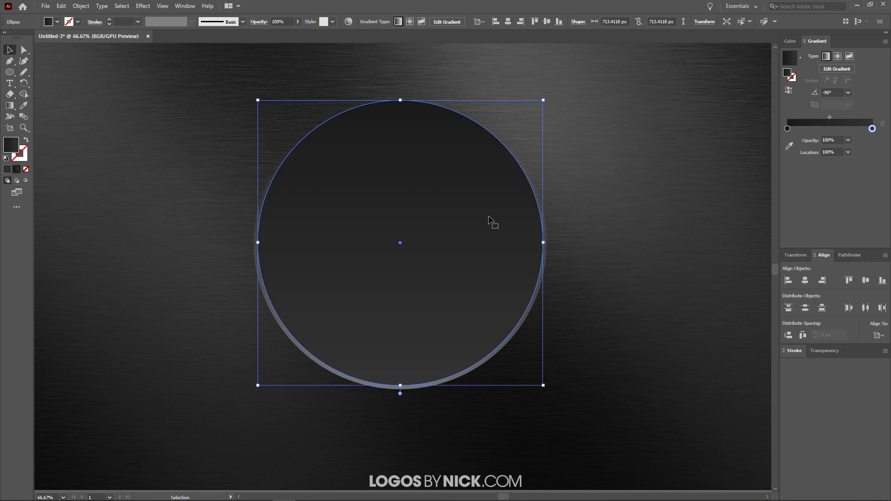
{"action": "left_click_drag", "start_coordinate": [542, 387], "coordinate": [493, 343]}
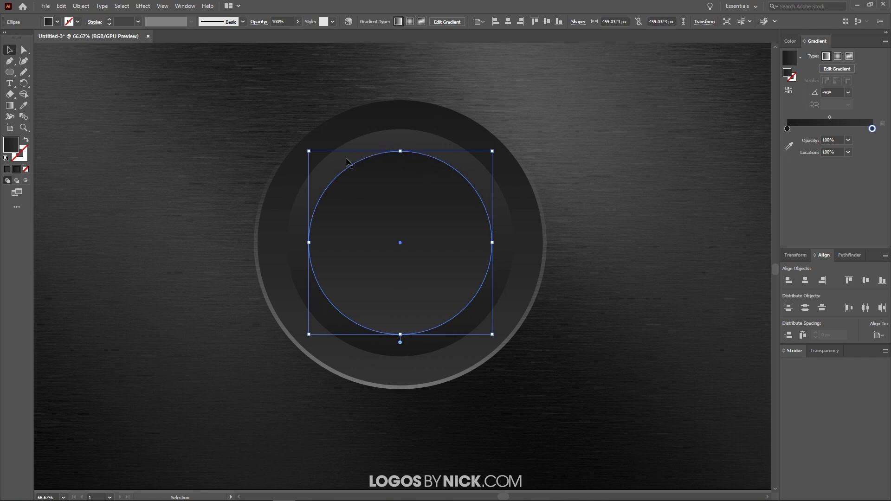
{"action": "left_click", "coordinate": [254, 261]}
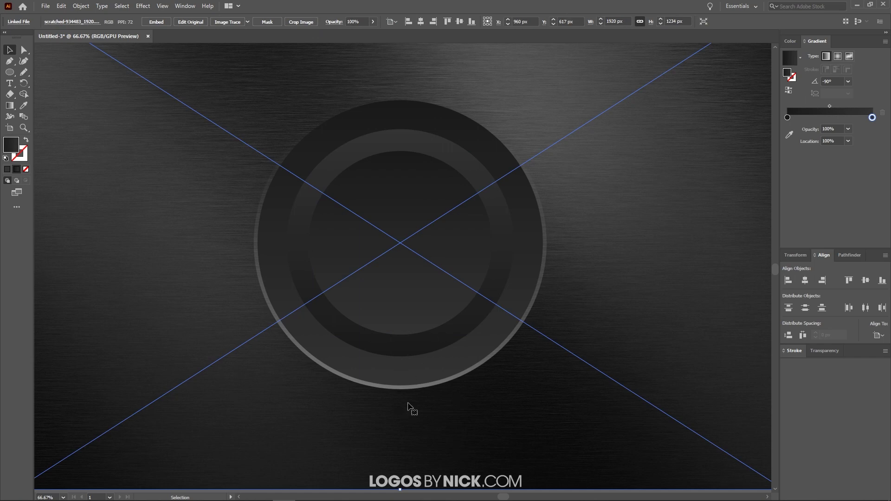
Duplicate the outer 732 px highlight circle in front of the others and shrink the copy from its center to about 475 px.
{"action": "scroll", "coordinate": [406, 404], "scroll_direction": "up", "scroll_amount": 3}
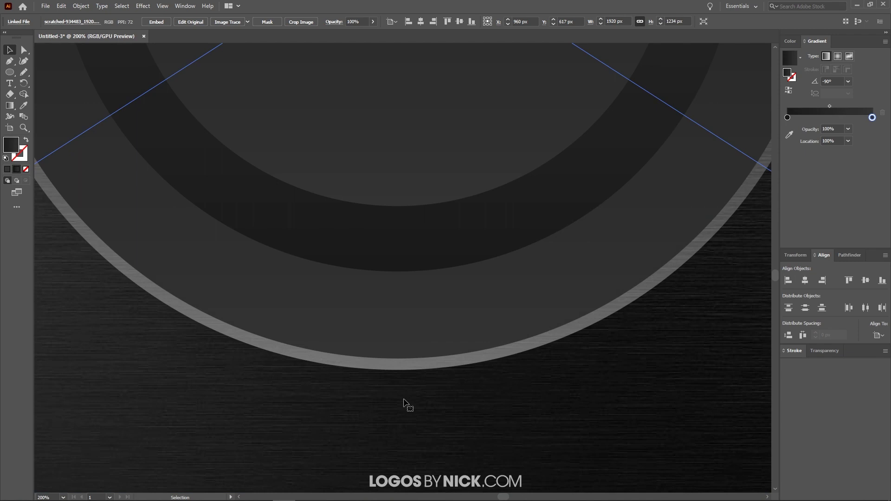
{"action": "left_click", "coordinate": [424, 370]}
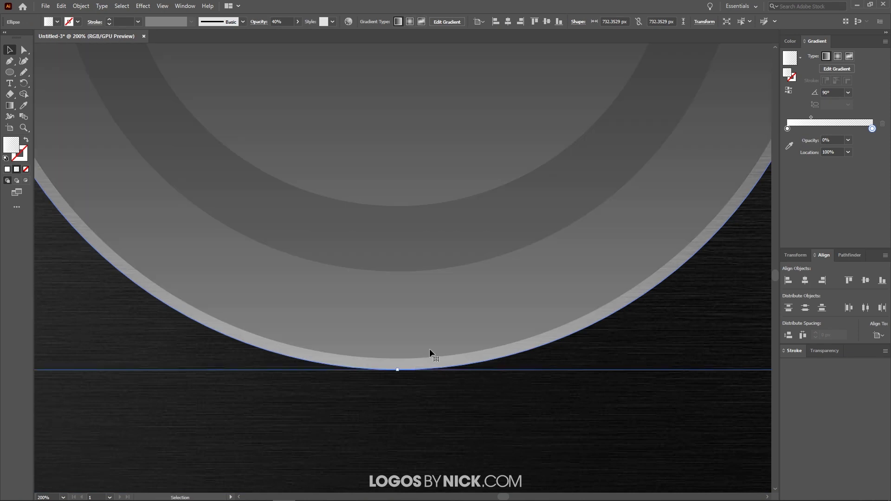
{"action": "key", "text": "ctrl+0"}
{"action": "scroll", "coordinate": [470, 246], "scroll_direction": "up", "scroll_amount": 1}
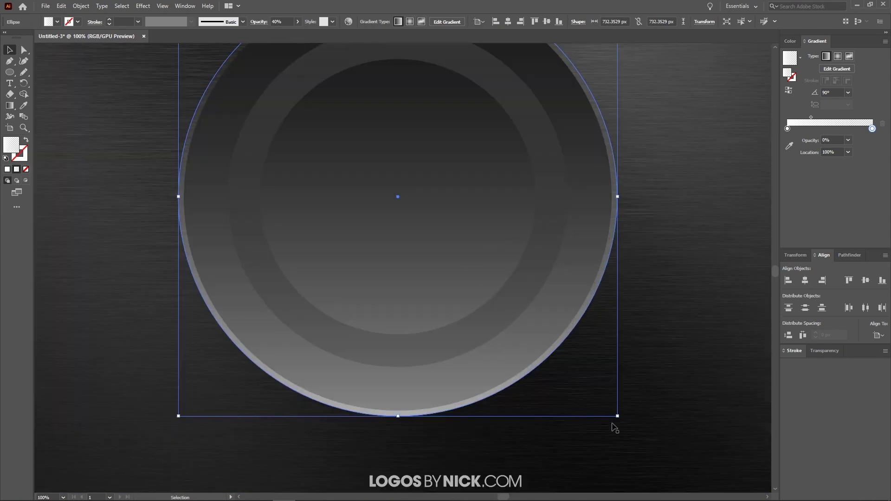
{"action": "left_click_drag", "start_coordinate": [619, 418], "coordinate": [545, 341]}
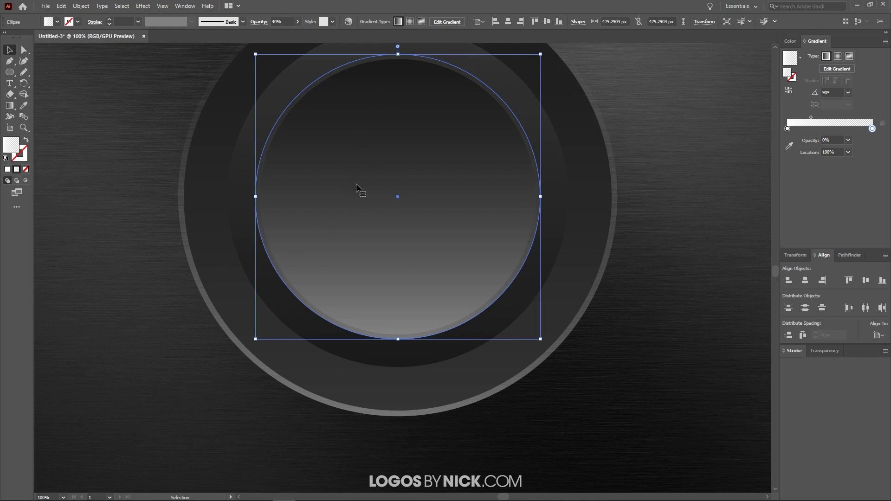
Send the 475 px highlight circle backward so it sits directly behind the innermost dark circle.
{"action": "key", "text": "a"}
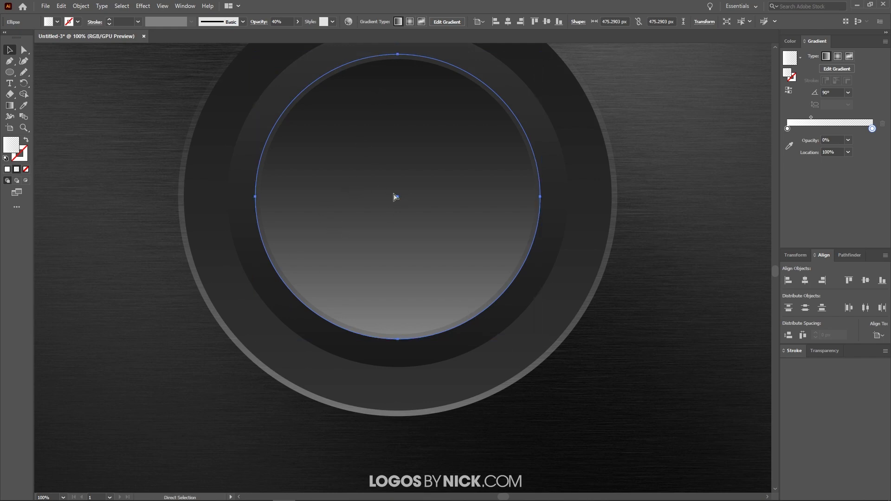
{"action": "key", "text": "ctrl+z"}
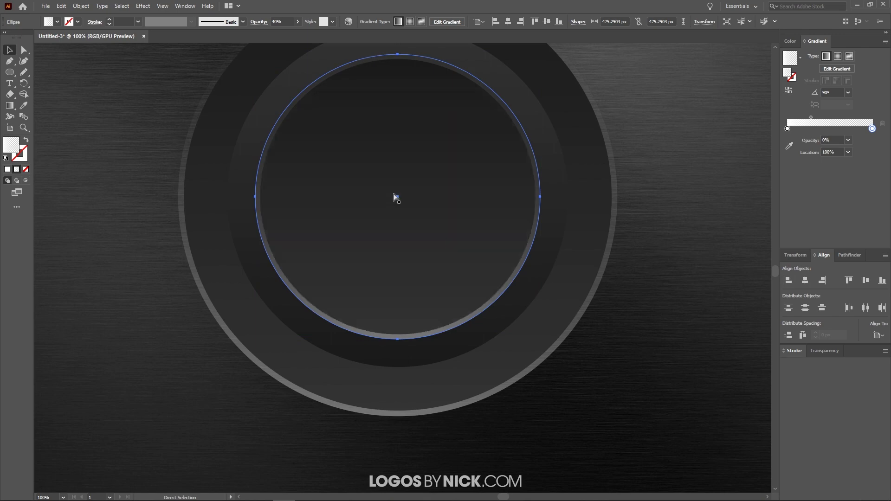
{"action": "key", "text": "v"}
{"action": "left_click_drag", "start_coordinate": [434, 177], "coordinate": [434, 212]}
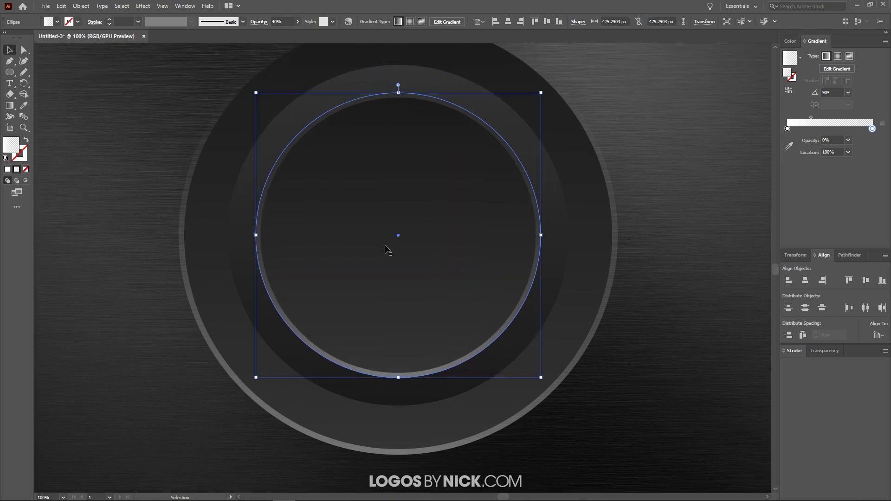
{"action": "scroll", "coordinate": [408, 350], "scroll_direction": "up", "scroll_amount": 3}
{"action": "scroll", "coordinate": [436, 366], "scroll_direction": "down", "scroll_amount": 3}
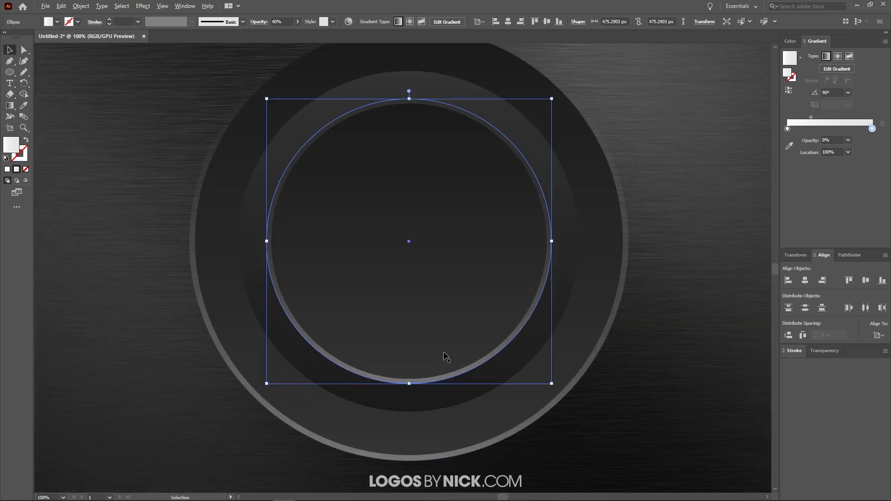
{"action": "left_click_drag", "start_coordinate": [466, 276], "coordinate": [467, 305]}
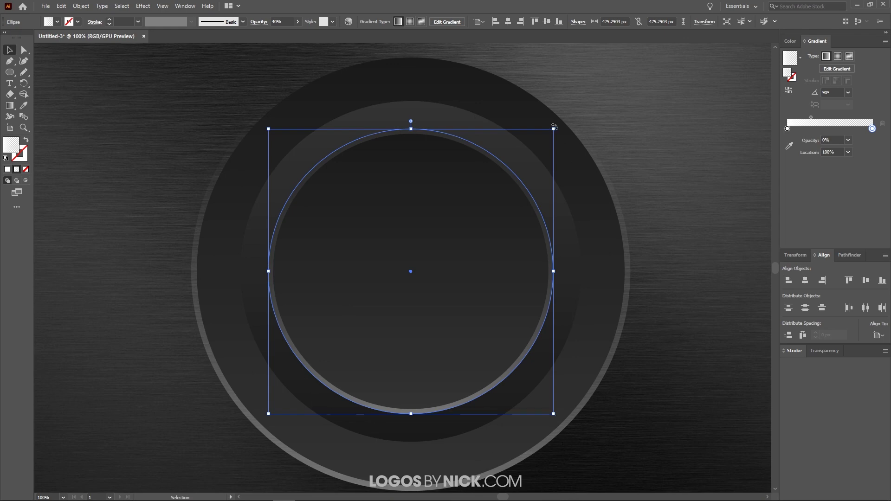
Rotate the inner highlight circle 180° and set its opacity to 20%.
{"action": "left_click_drag", "start_coordinate": [555, 126], "coordinate": [327, 429]}
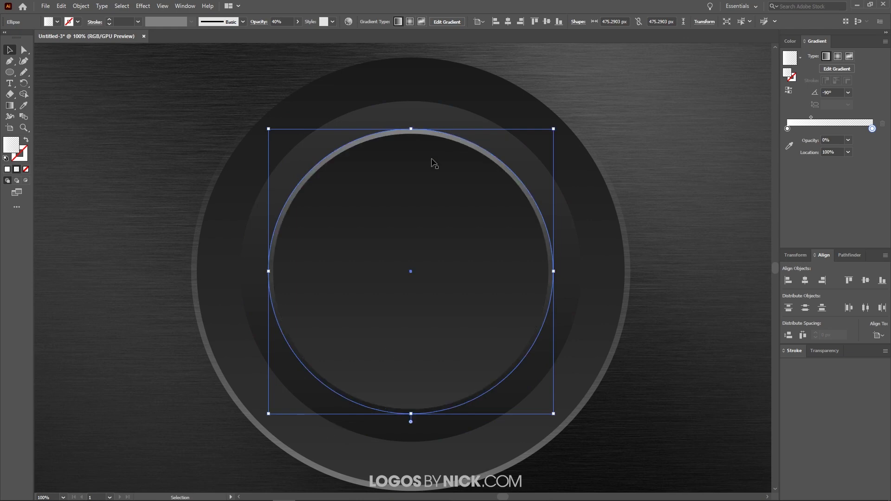
{"action": "left_click", "coordinate": [280, 18]}
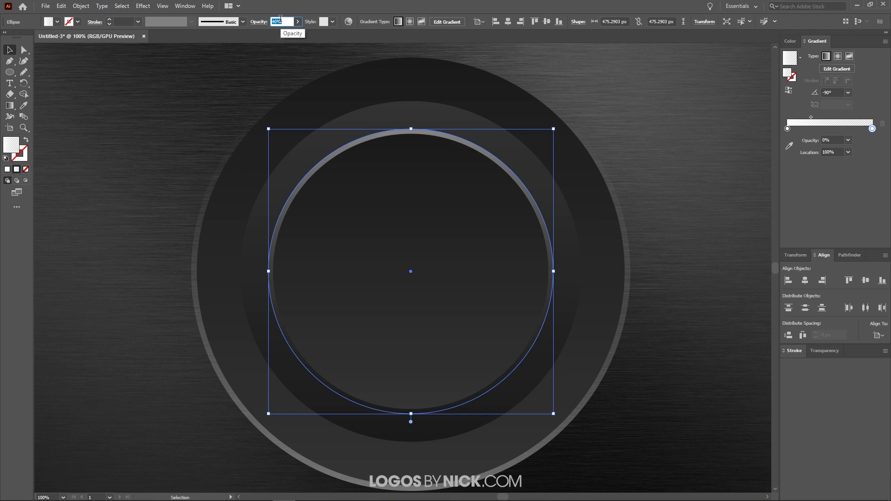
{"action": "key", "text": "Return"}
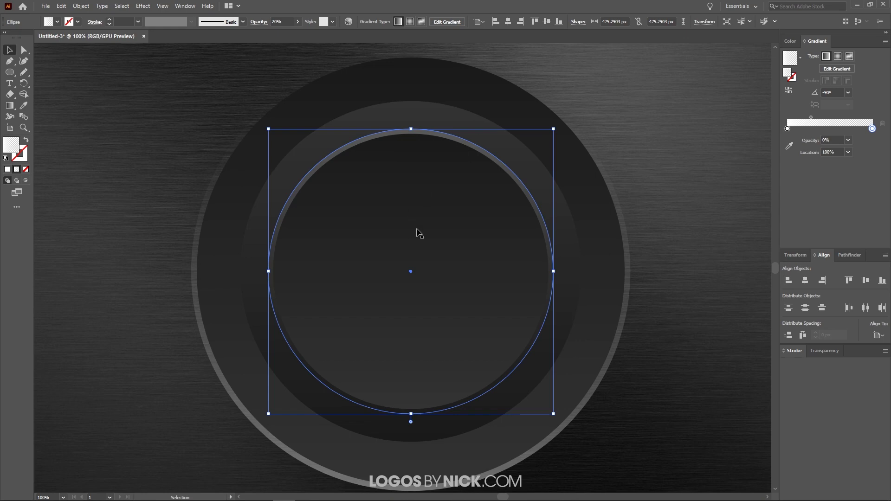
{"action": "scroll", "coordinate": [408, 249], "scroll_direction": "down", "scroll_amount": 2}
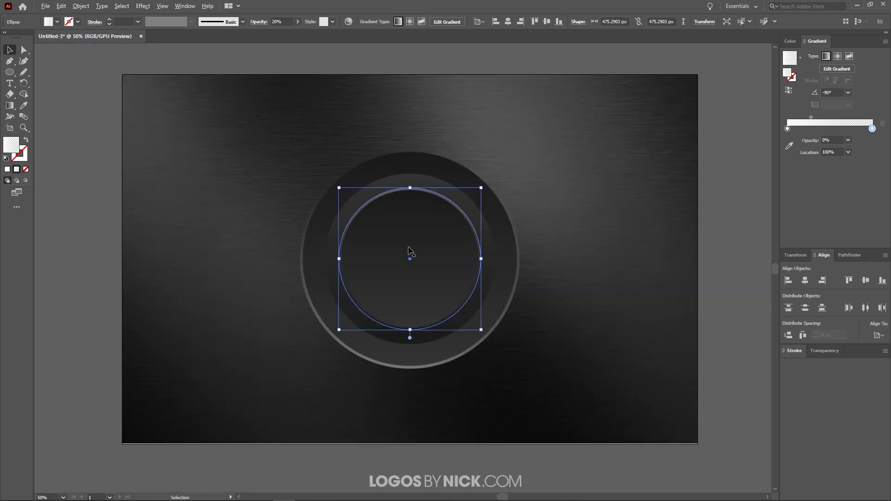
{"action": "left_click", "coordinate": [718, 239]}
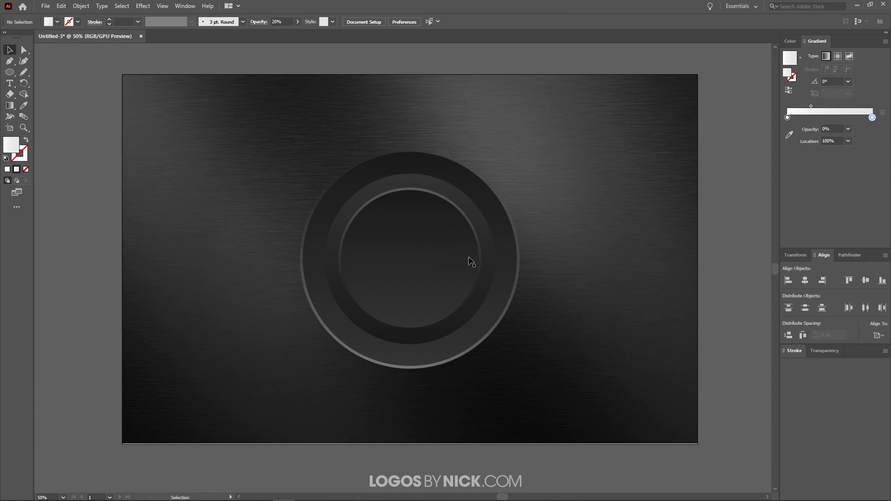
{"action": "scroll", "coordinate": [472, 262], "scroll_direction": "up", "scroll_amount": 1}
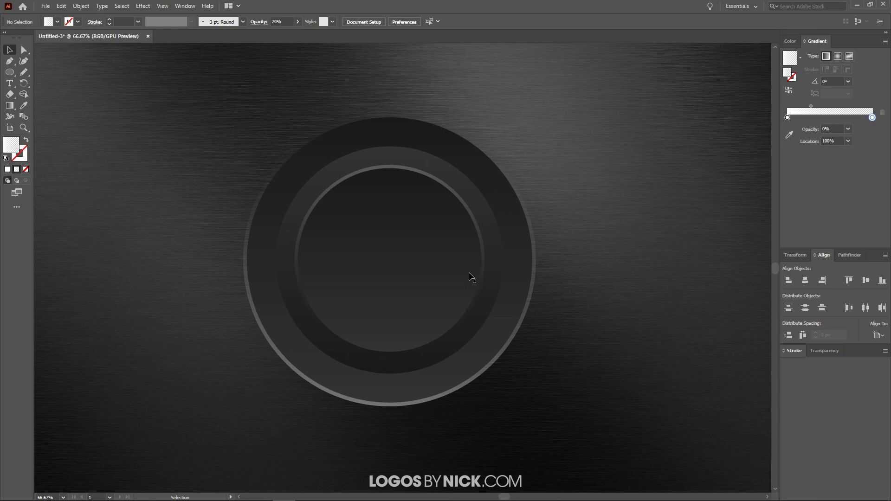
Duplicate the 568 px dark circle in place in front of the other circles.
{"action": "left_click", "coordinate": [384, 160]}
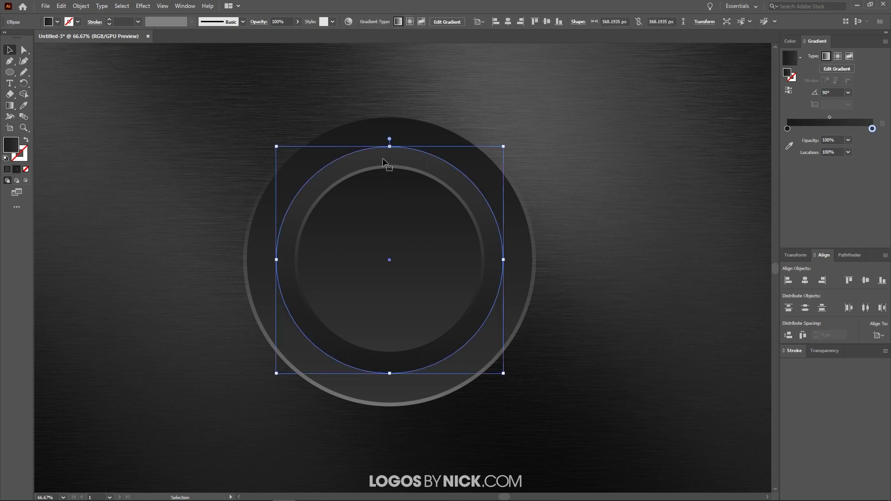
{"action": "key", "text": "ctrl"}
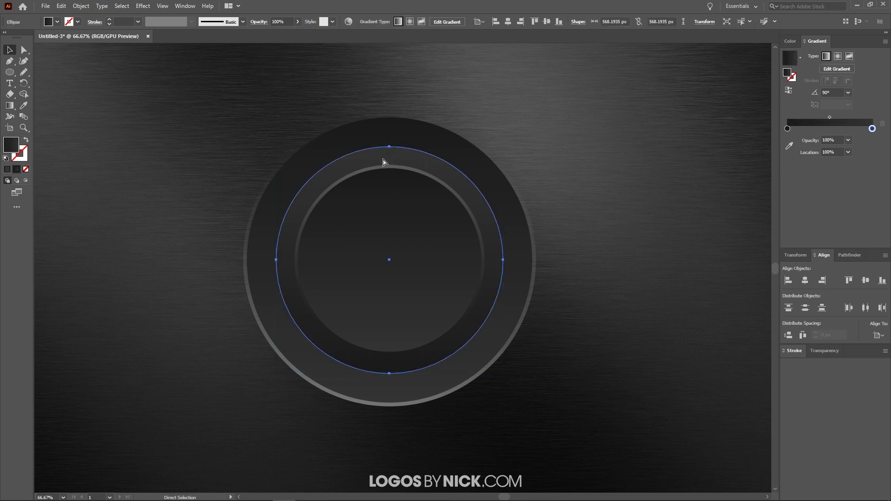
{"action": "key", "text": "ctrl+c"}
{"action": "key", "text": "ctrl+f"}
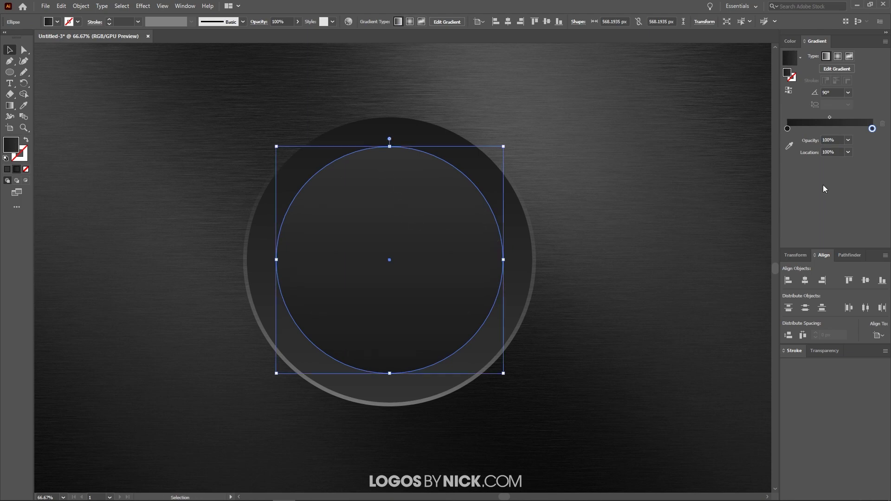
Recolor the copied circle's gradient with a green start stop and an RGB Yellow end stop.
{"action": "double_click", "coordinate": [788, 129]}
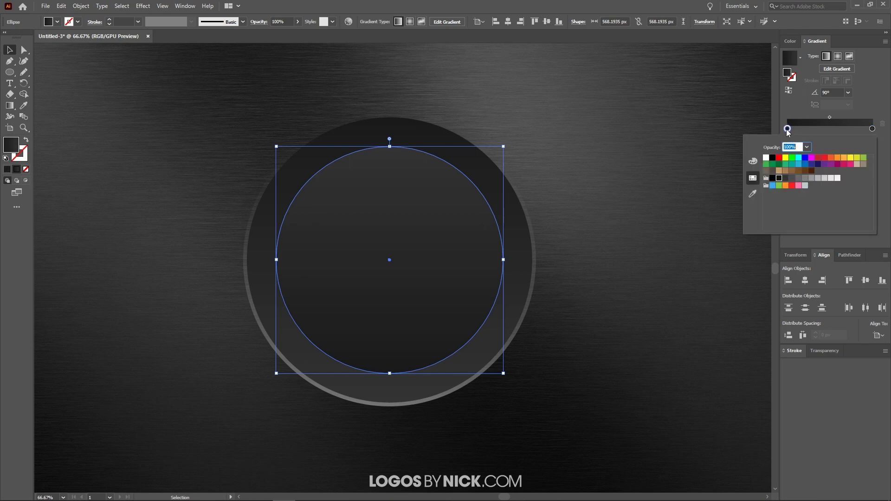
{"action": "left_click", "coordinate": [767, 165]}
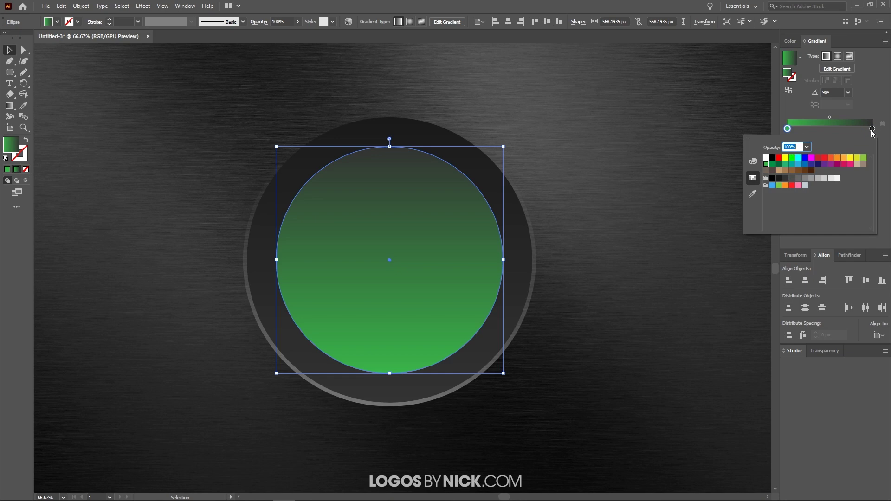
{"action": "left_click", "coordinate": [871, 130]}
{"action": "double_click", "coordinate": [871, 130]}
{"action": "left_click", "coordinate": [787, 158]}
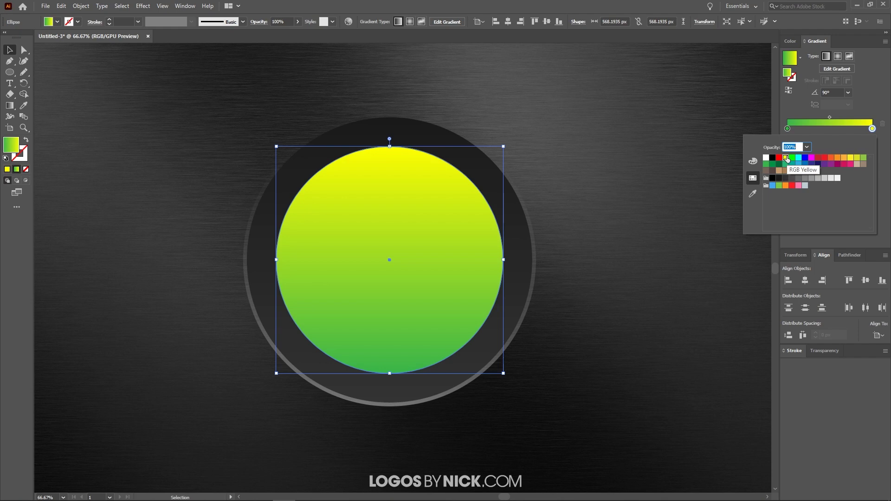
{"action": "key", "text": "Return"}
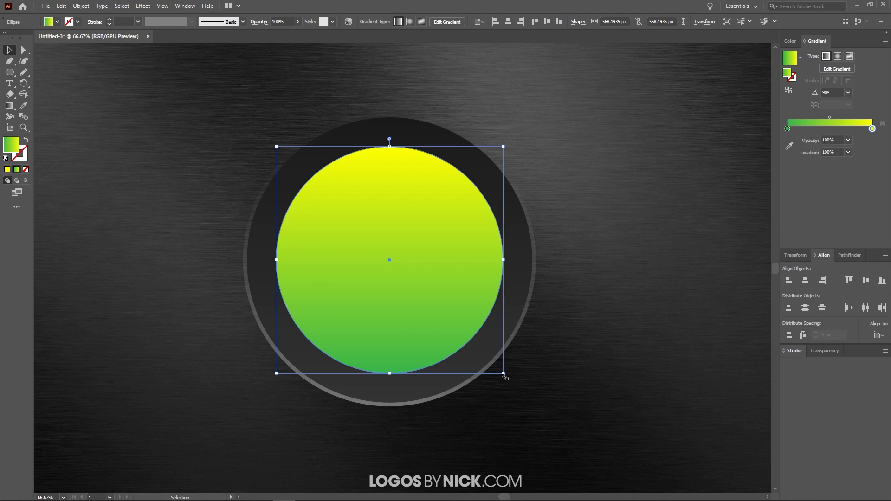
Enlarge the green-yellow circle to about 576 px and send it backward behind the 568 px dark circle.
{"action": "left_click_drag", "start_coordinate": [505, 376], "coordinate": [507, 377]}
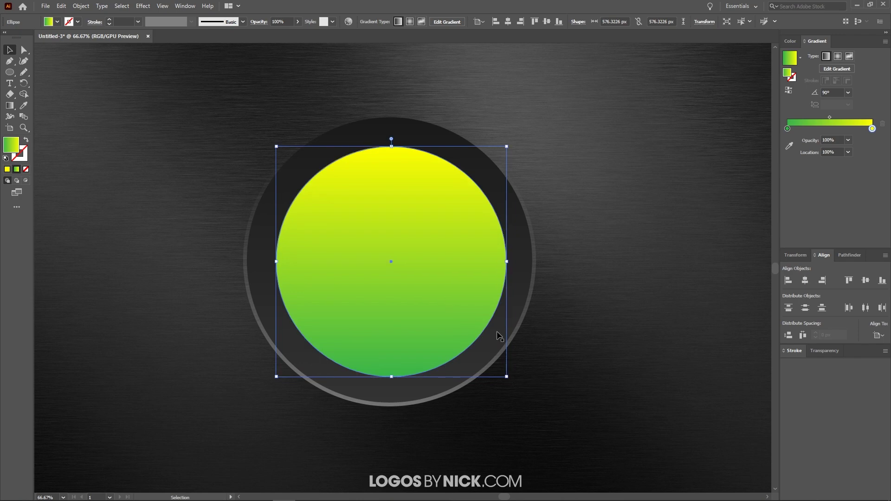
{"action": "key", "text": "a"}
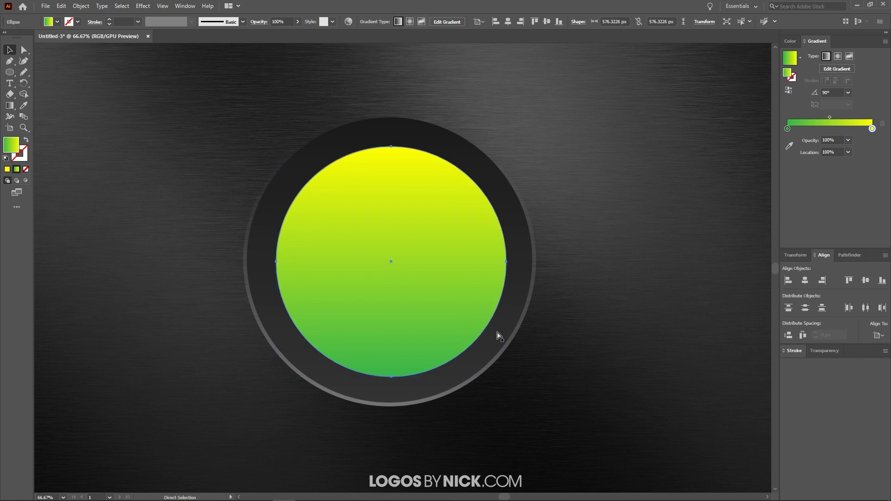
{"action": "key", "text": "ctrl+["}
{"action": "key", "text": "ctrl+["}
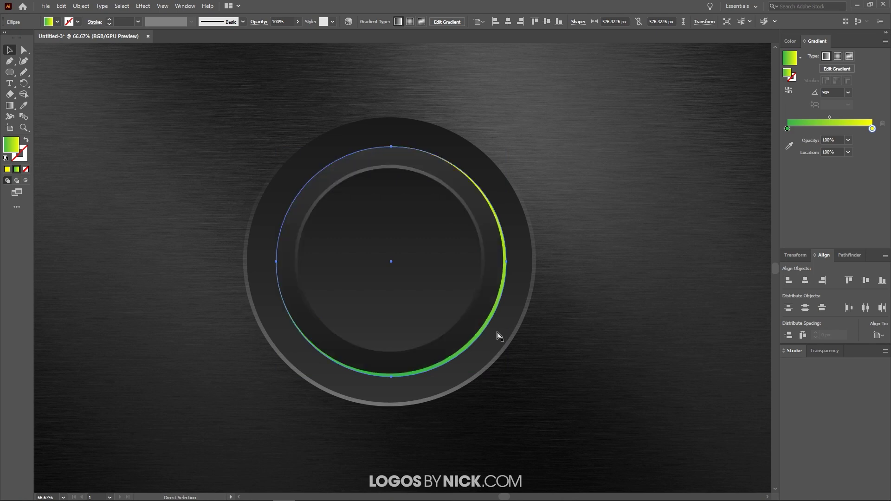
{"action": "key", "text": "v"}
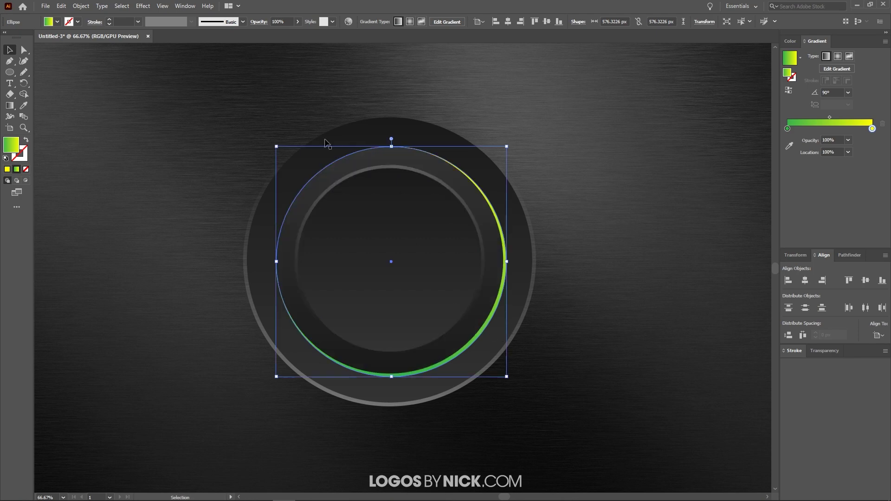
Center the green-yellow circle horizontally and vertically, and enlarge it from its center to about 584 px.
{"action": "left_click", "coordinate": [806, 283]}
{"action": "left_click", "coordinate": [866, 281]}
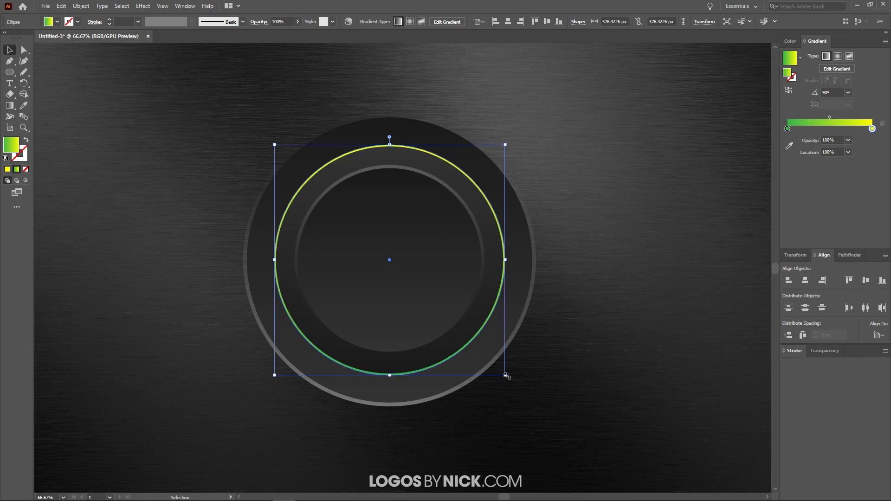
{"action": "left_click_drag", "start_coordinate": [506, 376], "coordinate": [508, 379]}
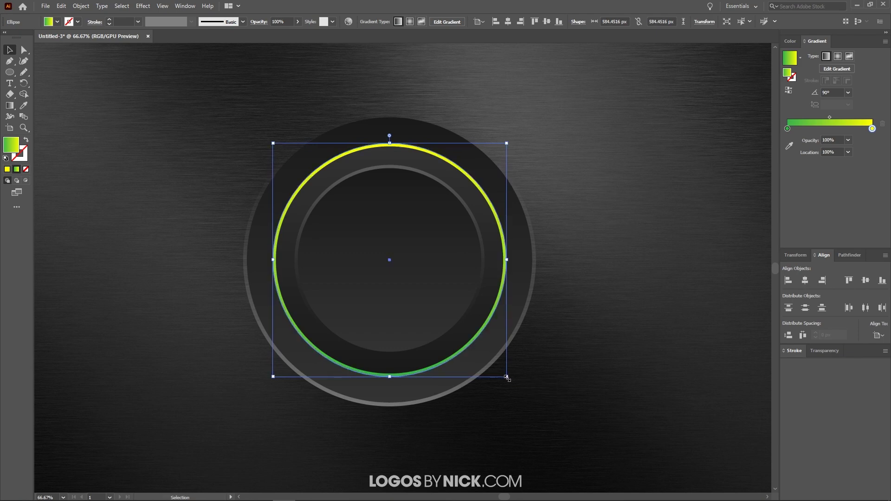
Apply a Gaussian Blur with a radius of 15.1702 pixels to the green-yellow circle and deselect it.
{"action": "left_click", "coordinate": [144, 6]}
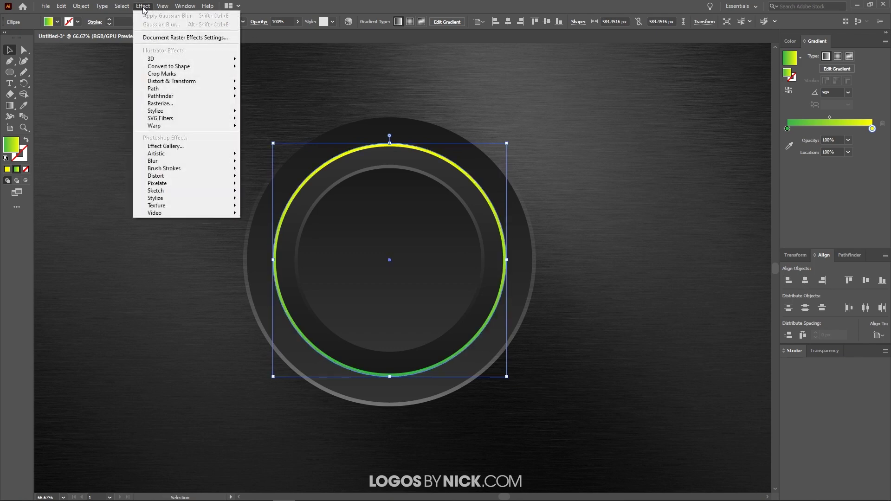
{"action": "mouse_move", "coordinate": [180, 163]}
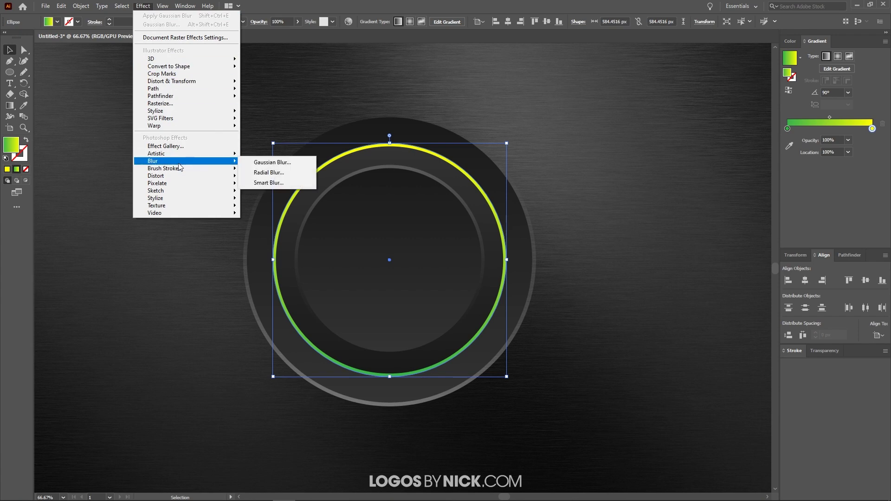
{"action": "left_click", "coordinate": [272, 163]}
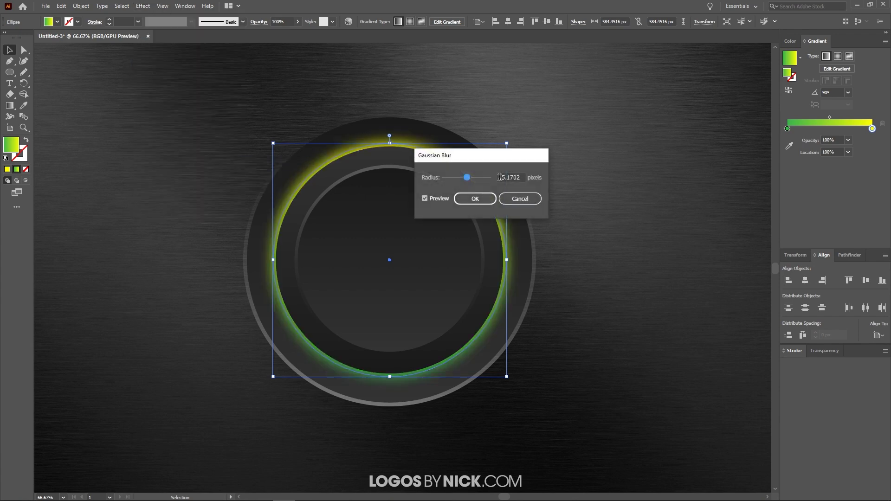
{"action": "left_click_drag", "start_coordinate": [469, 178], "coordinate": [468, 181]}
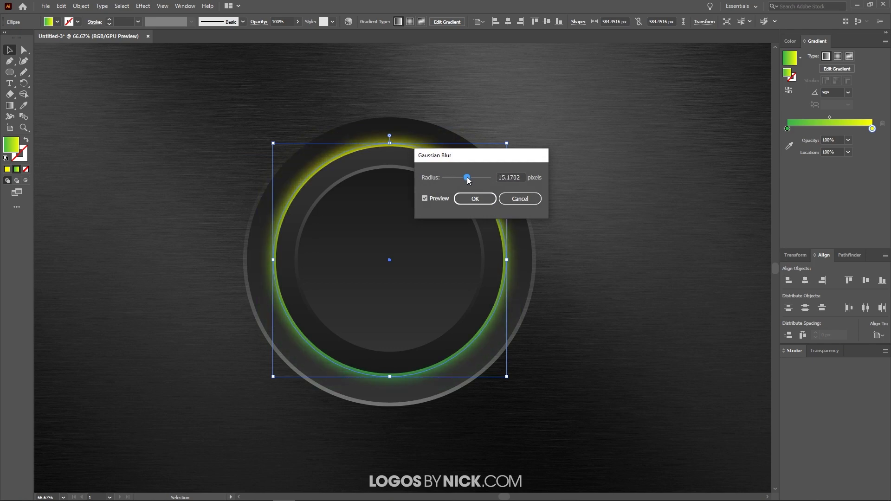
{"action": "left_click", "coordinate": [484, 203]}
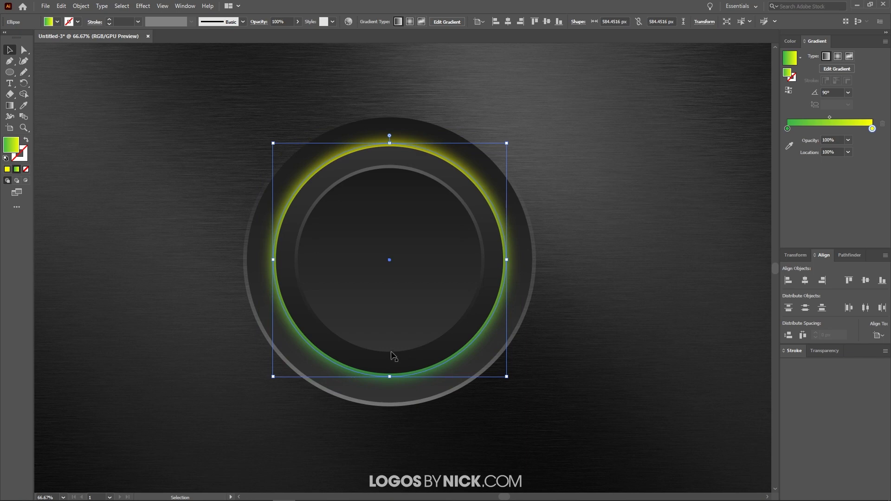
{"action": "scroll", "coordinate": [355, 321], "scroll_direction": "down", "scroll_amount": 2}
{"action": "left_click", "coordinate": [682, 326]}
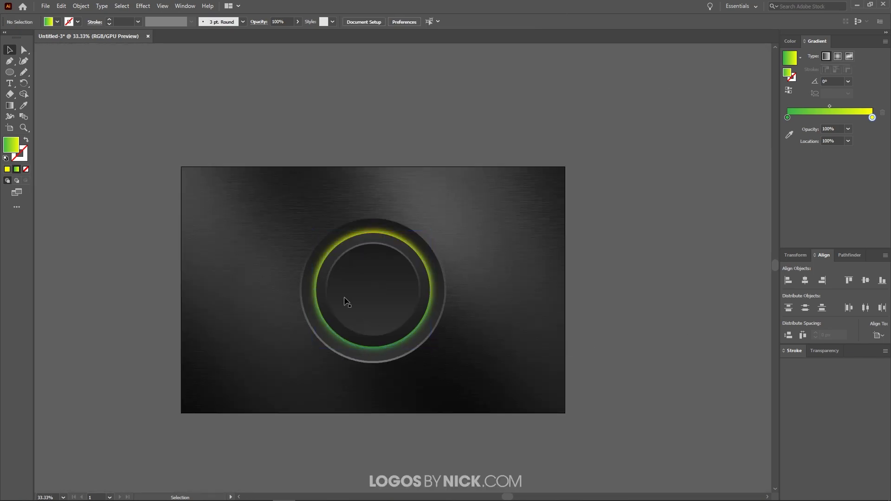
{"action": "scroll", "coordinate": [350, 300], "scroll_direction": "up", "scroll_amount": 1}
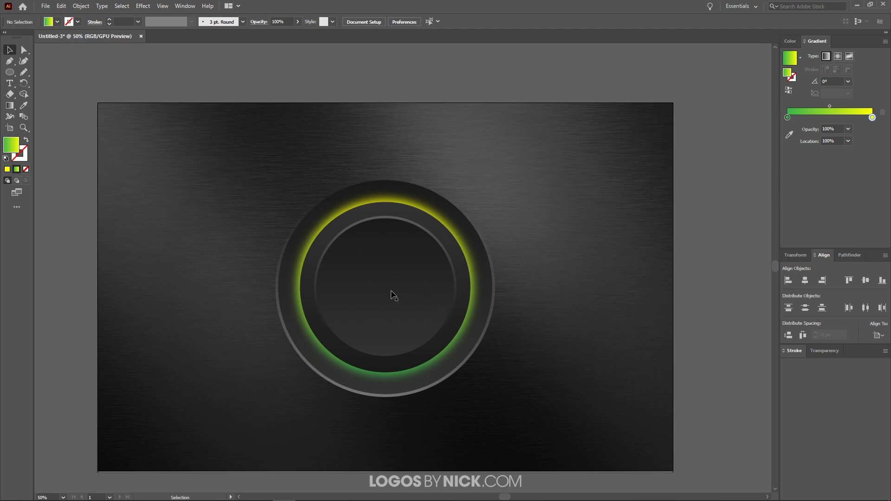
Add the text "RTX" in Orbitron Black above the artboard.
{"action": "scroll", "coordinate": [391, 204], "scroll_direction": "up", "scroll_amount": 3}
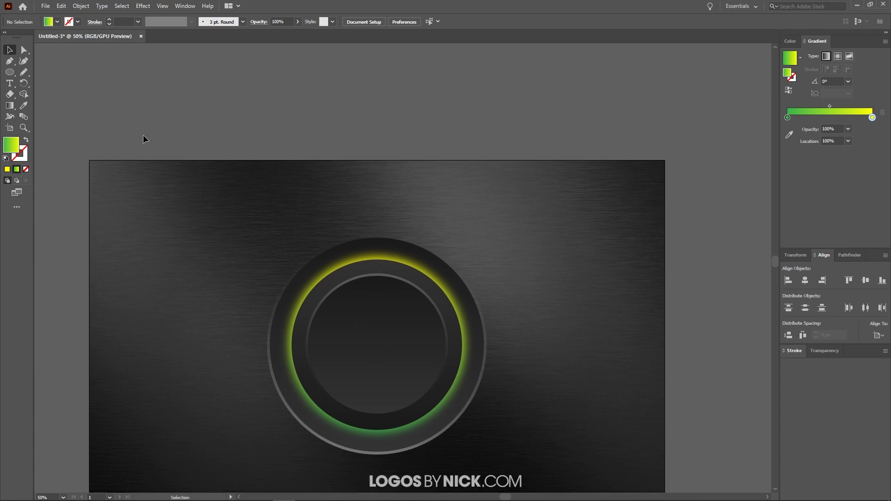
{"action": "key", "text": "t"}
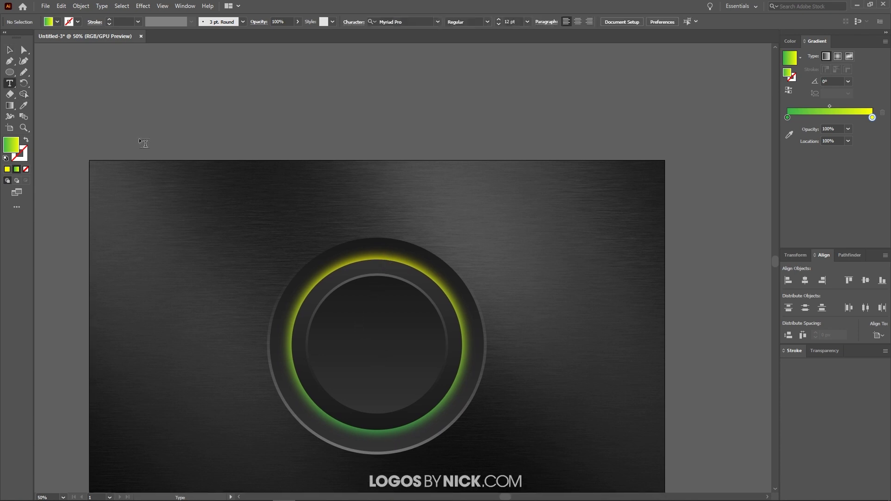
{"action": "left_click", "coordinate": [247, 113]}
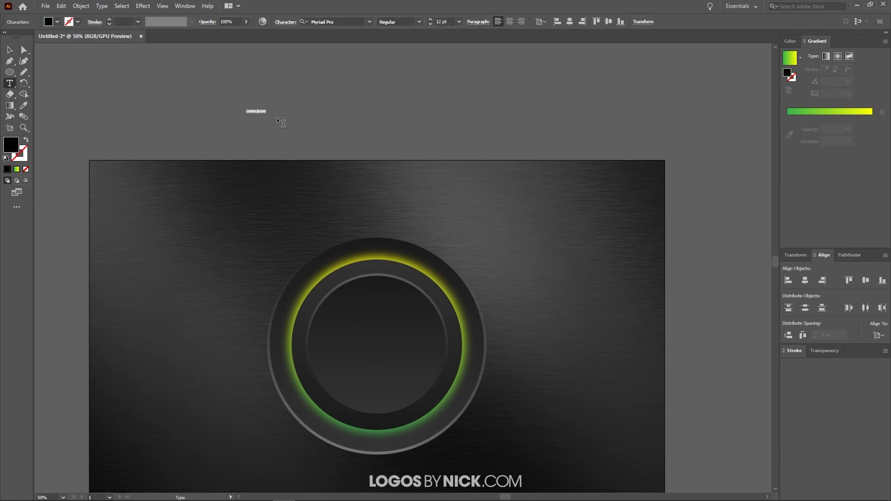
{"action": "left_click", "coordinate": [371, 21]}
{"action": "type", "text": "orb"}
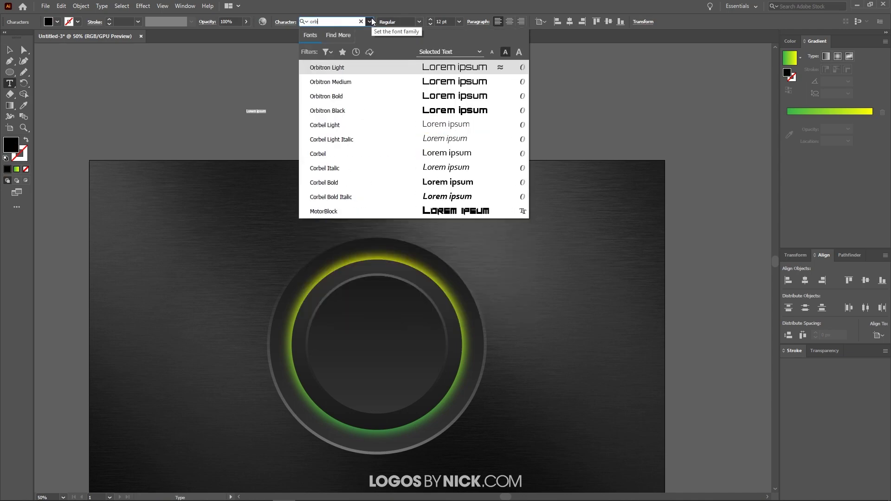
{"action": "left_click", "coordinate": [440, 115]}
{"action": "scroll", "coordinate": [218, 90], "scroll_direction": "up", "scroll_amount": 6}
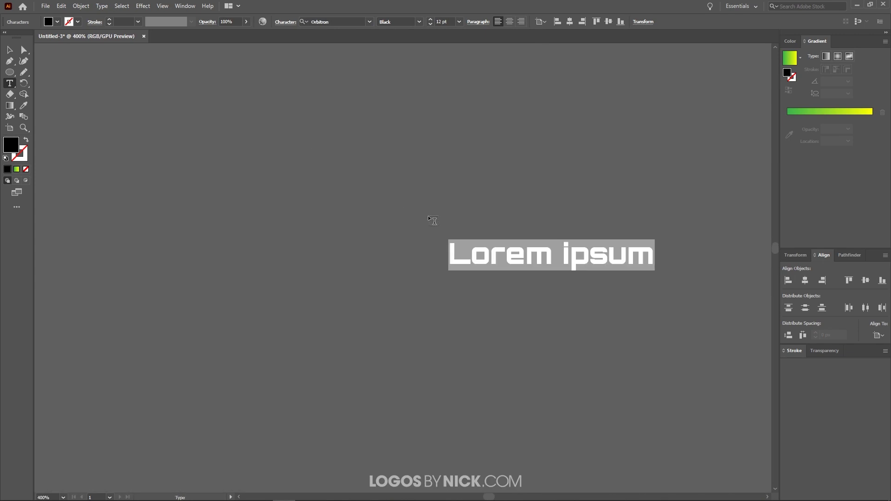
{"action": "type", "text": "RTX"}
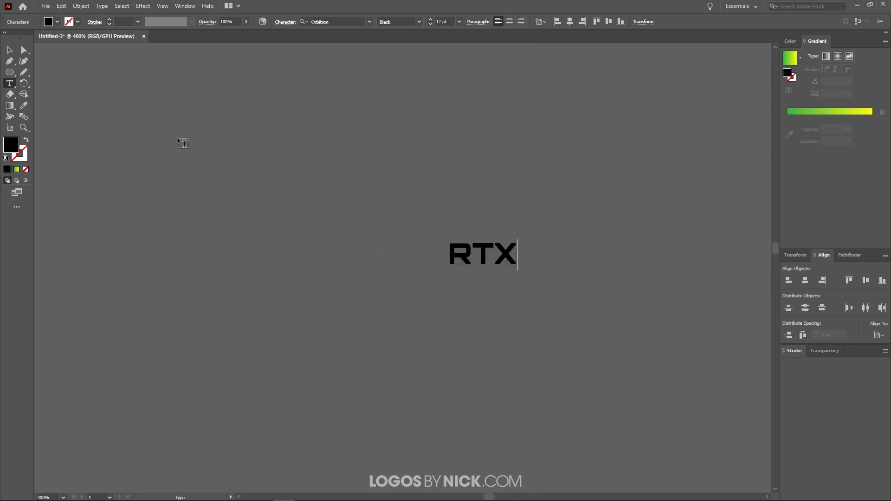
{"action": "key", "text": "Escape"}
Enlarge the RTX text proportionally to about 98 pt.
{"action": "left_click_drag", "start_coordinate": [524, 347], "coordinate": [440, 318]}
{"action": "scroll", "coordinate": [440, 319], "scroll_direction": "down", "scroll_amount": 5}
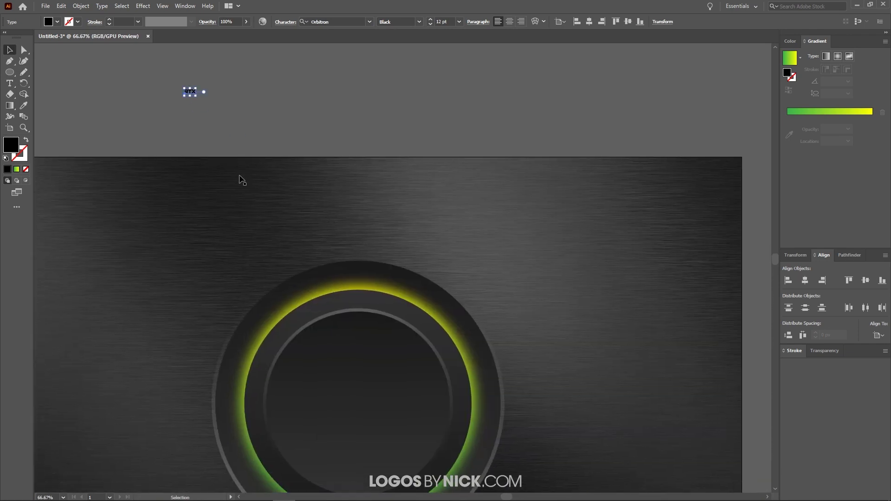
{"action": "scroll", "coordinate": [240, 131], "scroll_direction": "down", "scroll_amount": 2}
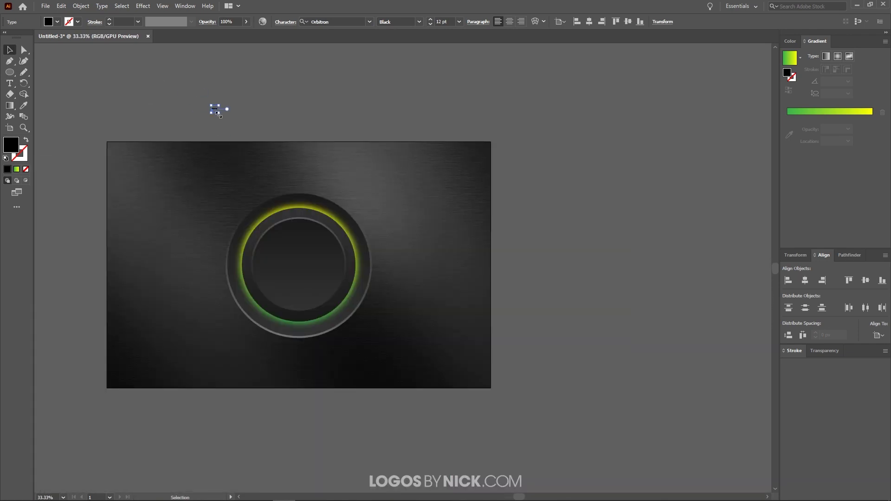
{"action": "scroll", "coordinate": [221, 110], "scroll_direction": "up", "scroll_amount": 2}
{"action": "left_click_drag", "start_coordinate": [221, 109], "coordinate": [262, 146]}
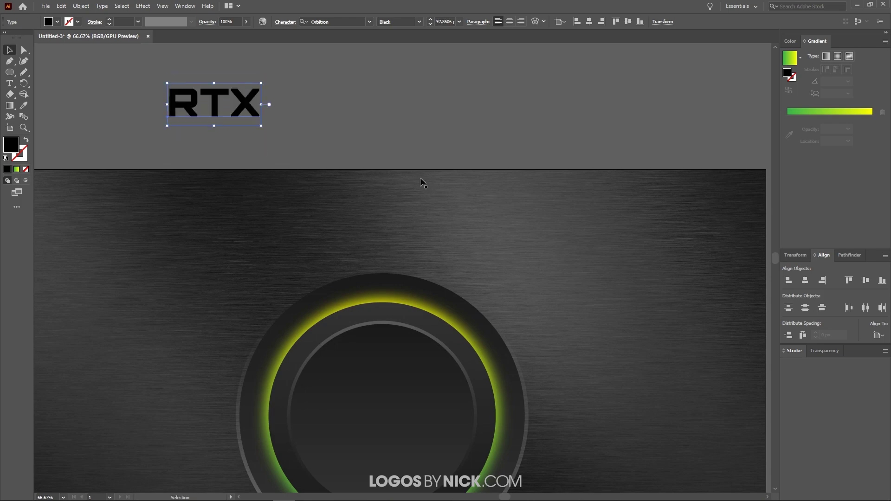
Center the RTX text horizontally and vertically on the button, and enlarge it from its center to about 151 pt.
{"action": "left_click", "coordinate": [806, 281]}
{"action": "left_click", "coordinate": [866, 281]}
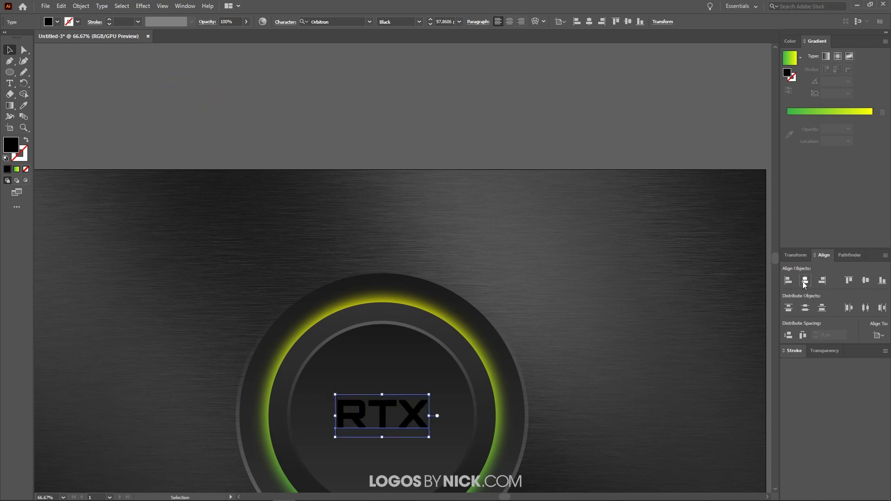
{"action": "scroll", "coordinate": [513, 378], "scroll_direction": "down", "scroll_amount": 3}
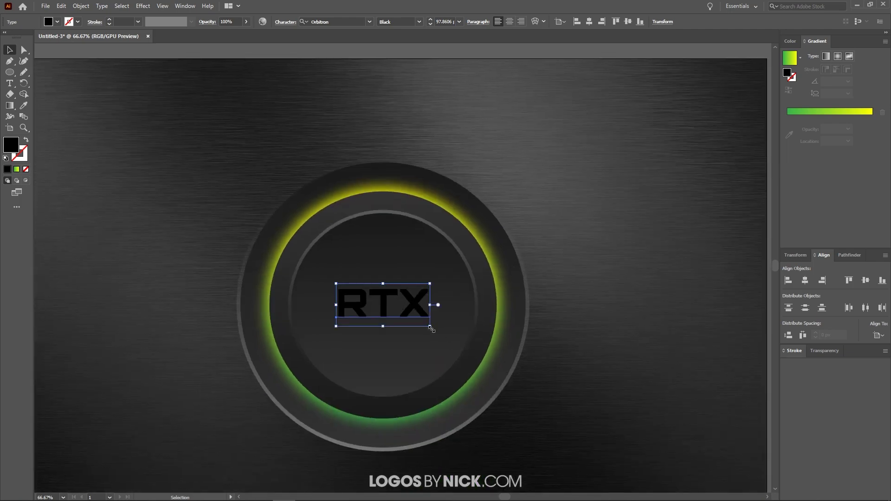
{"action": "left_click_drag", "start_coordinate": [430, 326], "coordinate": [457, 341]}
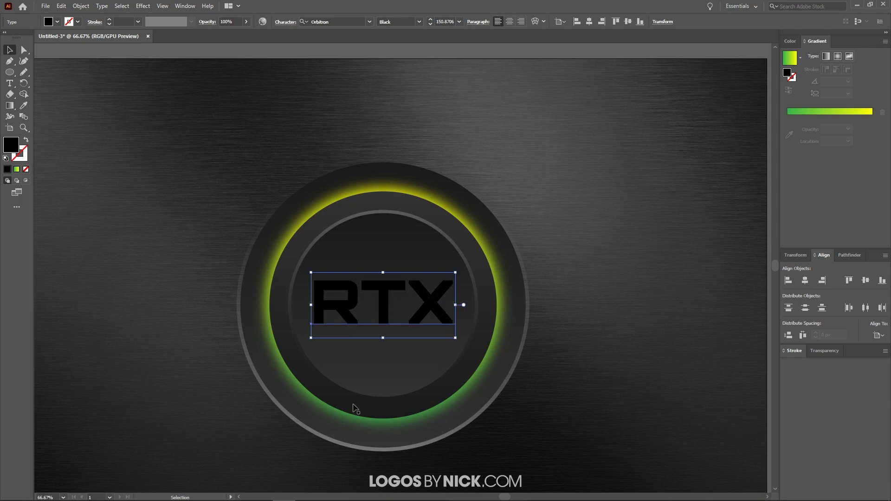
Convert the RTX text to outlines and make the letters a single compound path.
{"action": "left_click", "coordinate": [102, 6]}
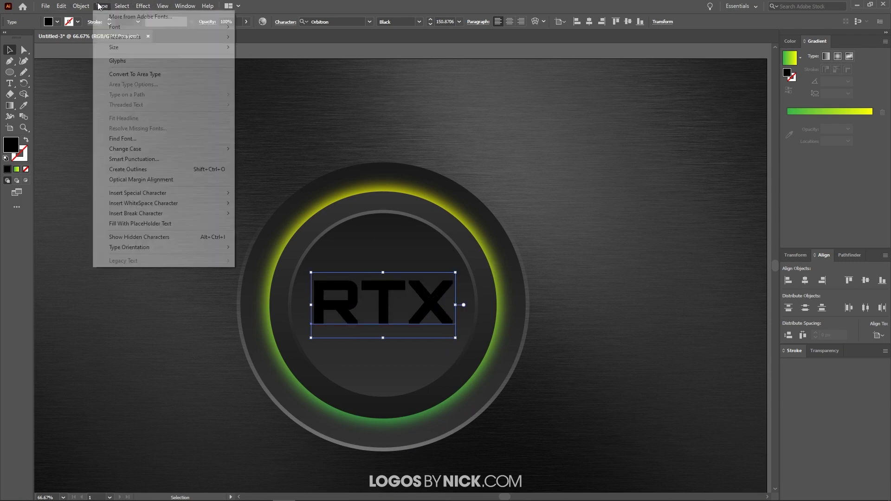
{"action": "left_click", "coordinate": [138, 170]}
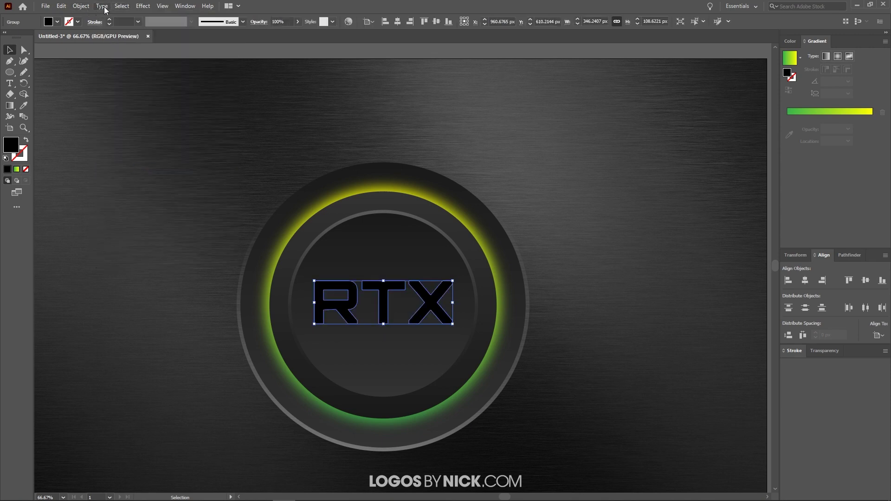
{"action": "left_click", "coordinate": [81, 6]}
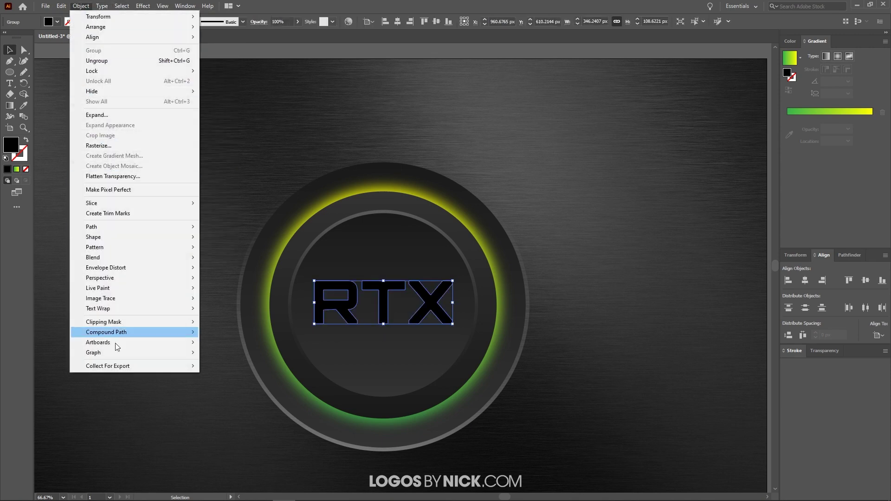
{"action": "mouse_move", "coordinate": [181, 333]}
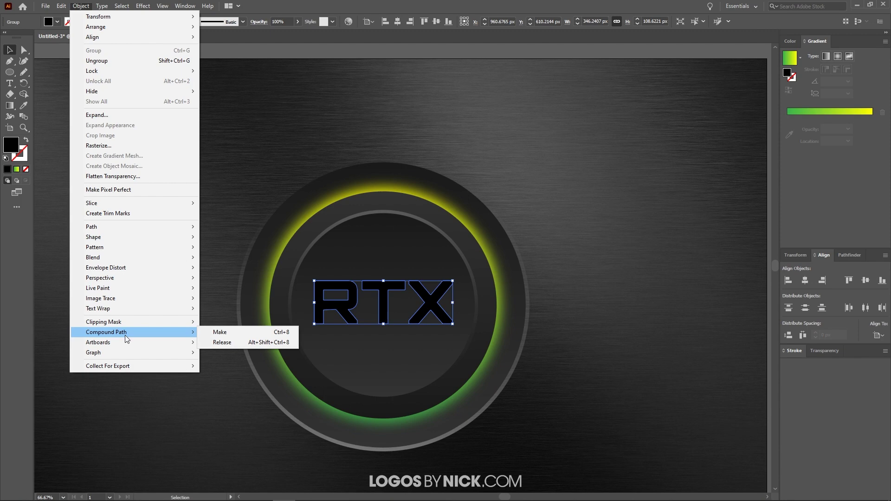
{"action": "left_click", "coordinate": [220, 333]}
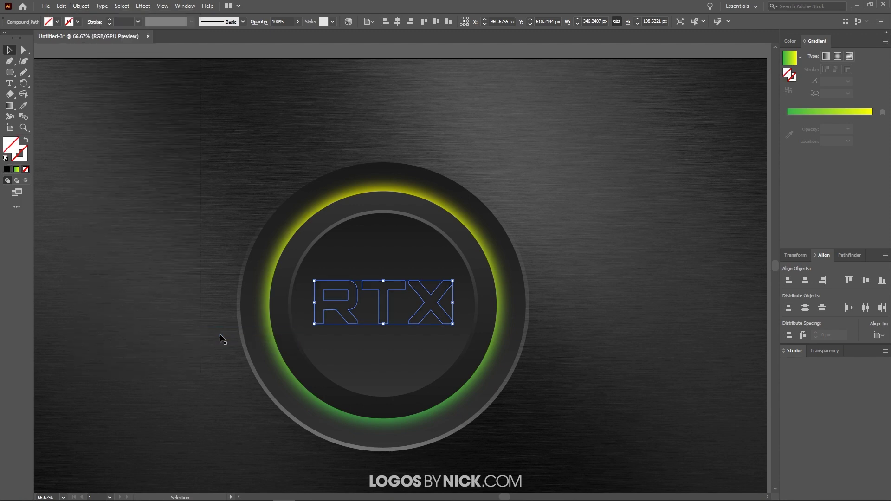
Fill the RTX lettering with the green-yellow gradient at 90°, green at the base and the yellow stop at about 81%, and deselect it.
{"action": "left_click", "coordinate": [788, 60]}
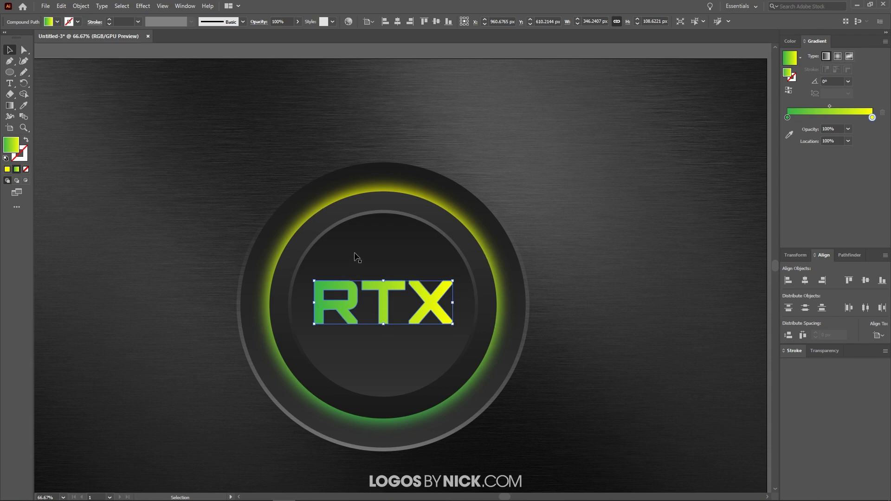
{"action": "left_click", "coordinate": [10, 106]}
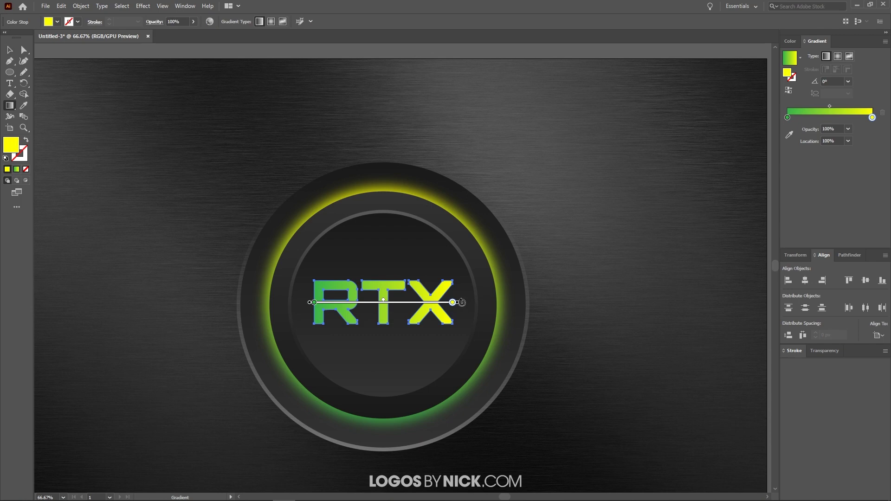
{"action": "mouse_move", "coordinate": [461, 302]}
{"action": "left_mouse_down"}
{"action": "mouse_move", "coordinate": [449, 254]}
{"action": "mouse_move", "coordinate": [407, 194]}
{"action": "mouse_move", "coordinate": [369, 173]}
{"action": "mouse_move", "coordinate": [339, 184]}
{"action": "mouse_move", "coordinate": [319, 174]}
{"action": "mouse_move", "coordinate": [342, 179]}
{"action": "mouse_move", "coordinate": [319, 182]}
{"action": "left_mouse_up"}
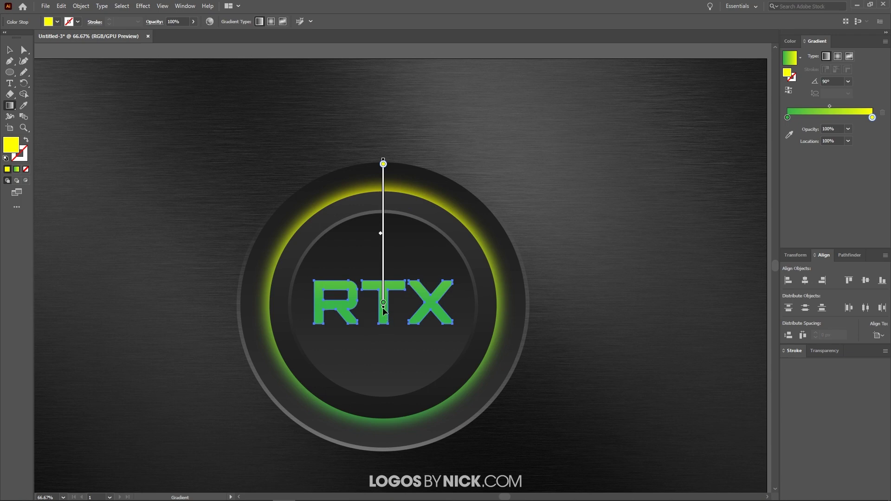
{"action": "left_click_drag", "start_coordinate": [383, 310], "coordinate": [383, 334]}
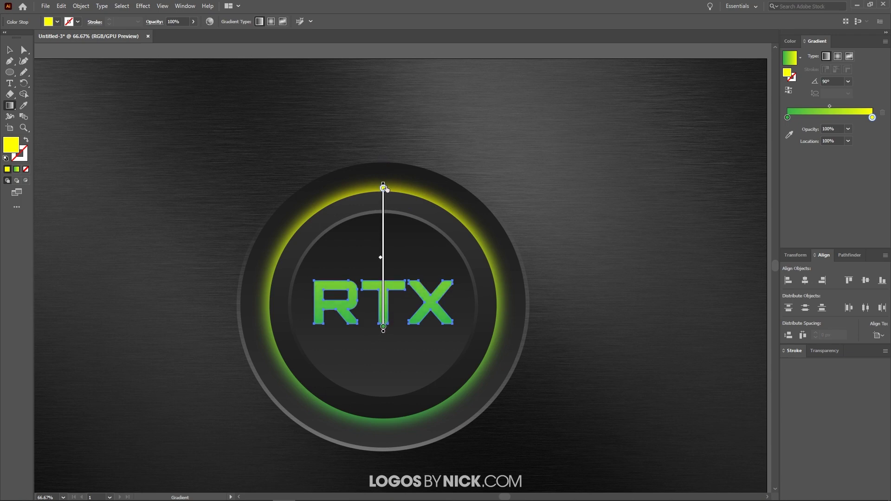
{"action": "left_click_drag", "start_coordinate": [383, 187], "coordinate": [384, 266]}
{"action": "left_click", "coordinate": [4, 51]}
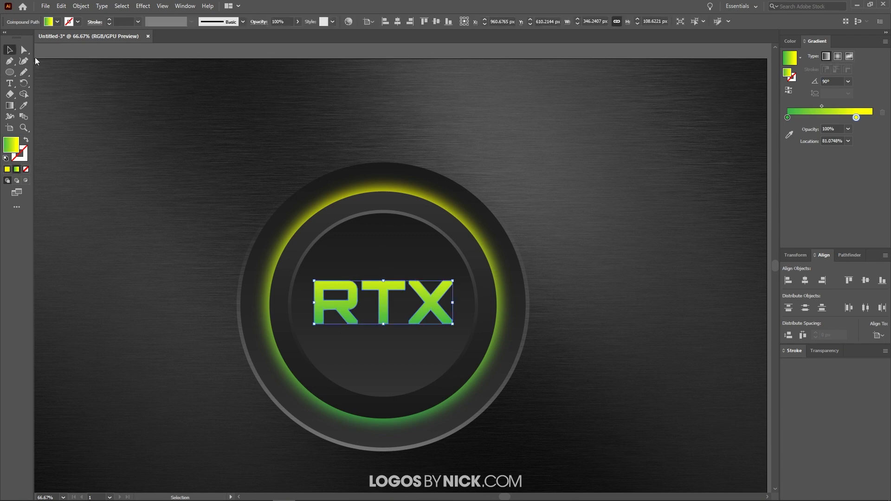
{"action": "scroll", "coordinate": [380, 277], "scroll_direction": "down", "scroll_amount": 3}
{"action": "scroll", "coordinate": [379, 276], "scroll_direction": "up", "scroll_amount": 1}
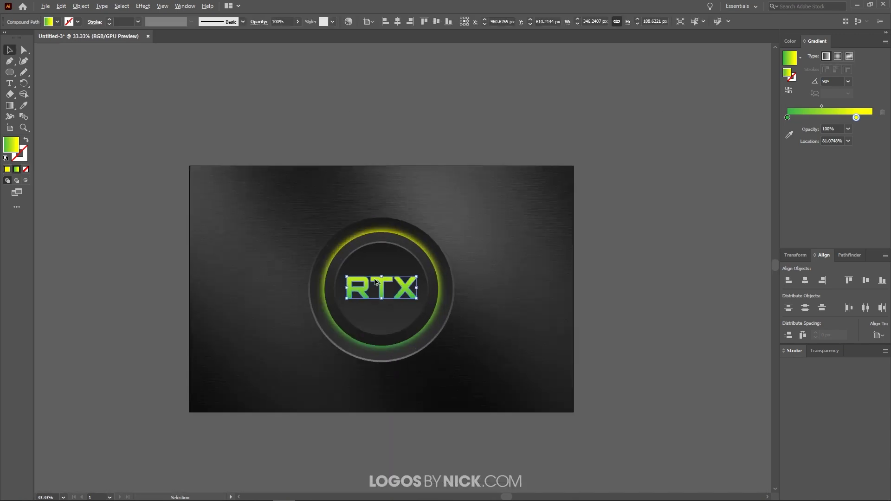
{"action": "left_click", "coordinate": [660, 327]}
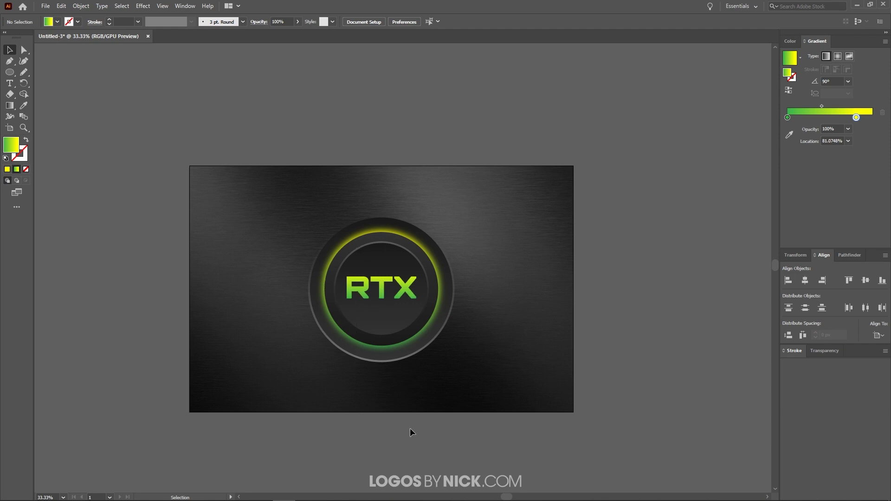
Select the whole button without the metal background and duplicate it, placing the two buttons side by side on the artboard.
{"action": "left_click_drag", "start_coordinate": [477, 461], "coordinate": [332, 180]}
{"action": "left_click_drag", "start_coordinate": [279, 142], "coordinate": [278, 145]}
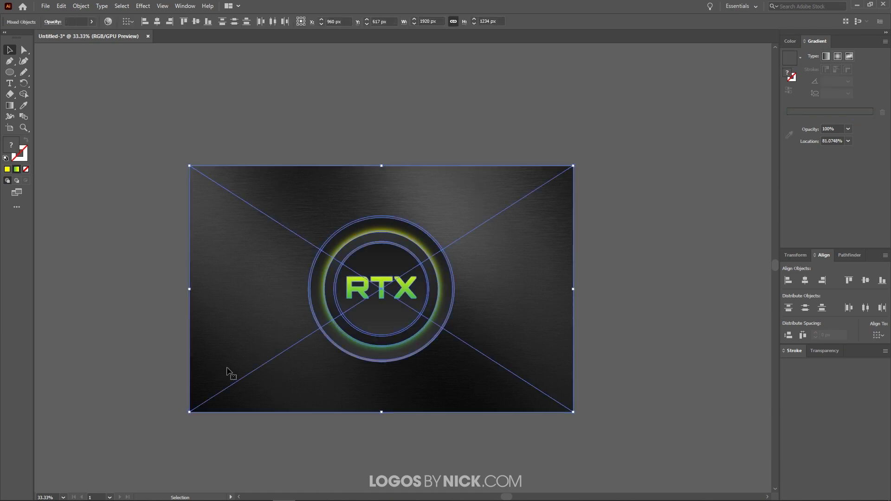
{"action": "left_click", "coordinate": [544, 284], "text": "shift"}
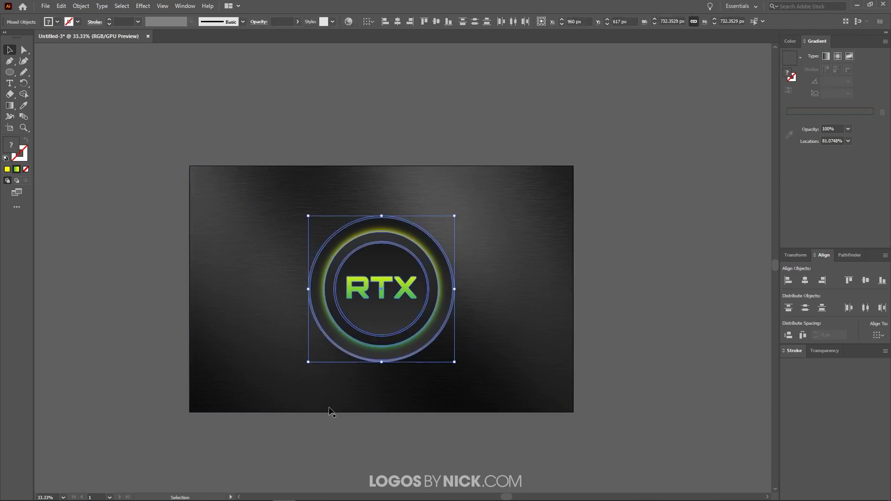
{"action": "left_click_drag", "start_coordinate": [389, 324], "coordinate": [319, 322]}
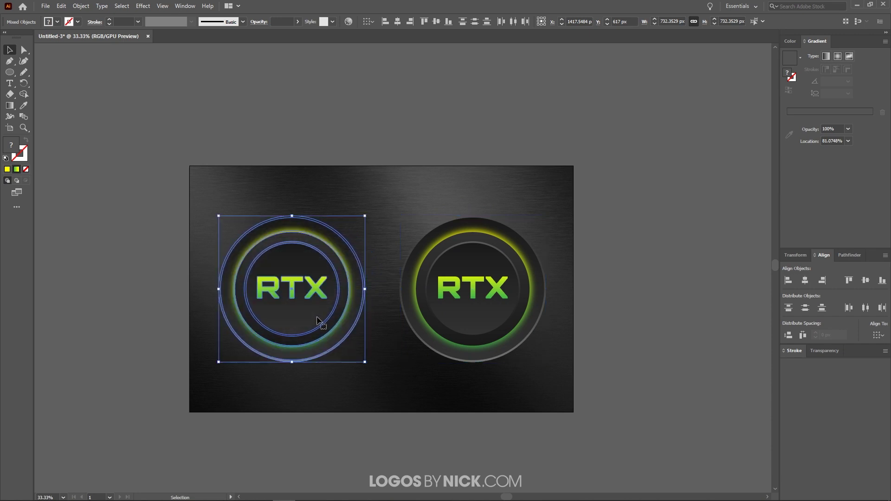
{"action": "left_click", "coordinate": [157, 275]}
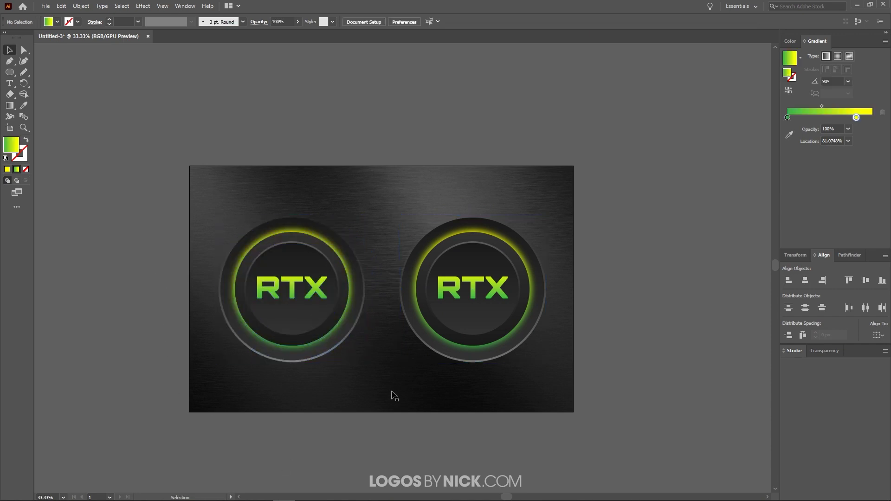
Recolor the left button's RTX lettering solid black (000000) and lower its opacity to about 39%.
{"action": "scroll", "coordinate": [260, 289], "scroll_direction": "up", "scroll_amount": 3}
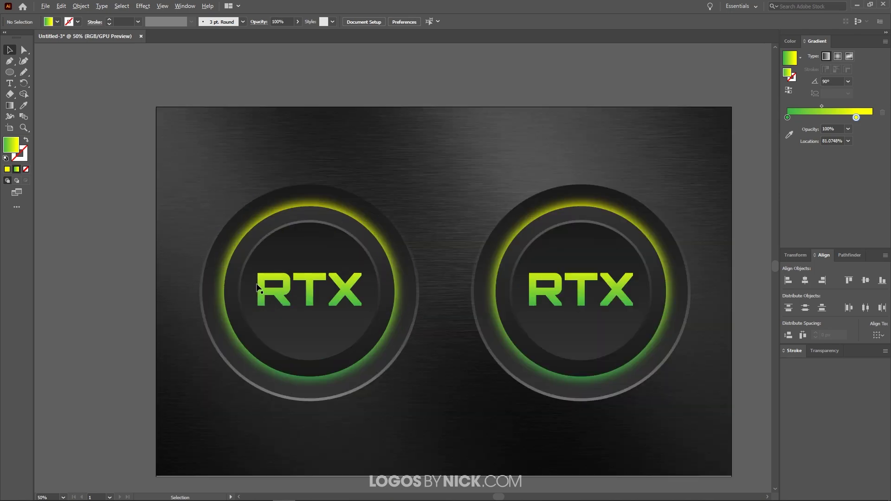
{"action": "scroll", "coordinate": [328, 300], "scroll_direction": "up", "scroll_amount": 2}
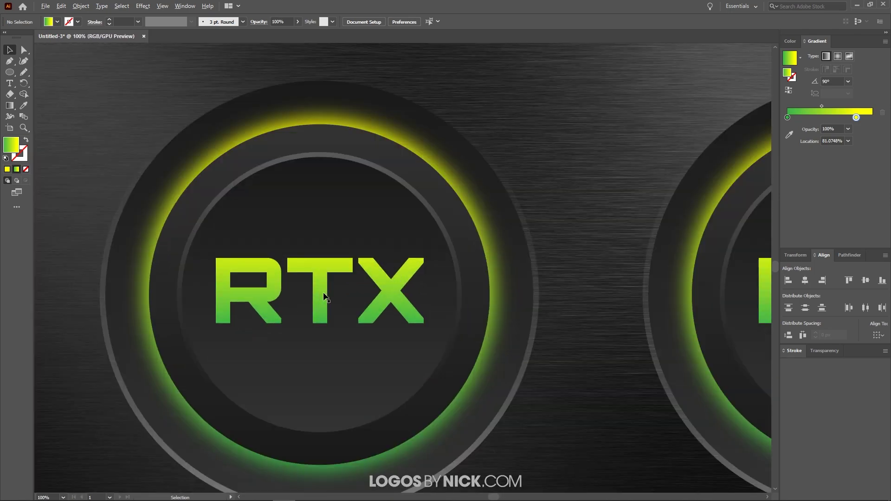
{"action": "scroll", "coordinate": [325, 298], "scroll_direction": "down", "scroll_amount": 1}
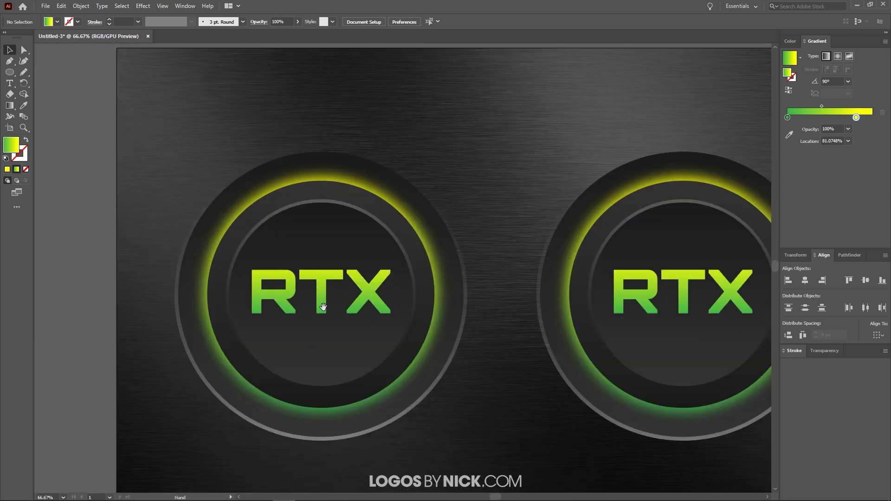
{"action": "scroll", "coordinate": [319, 297], "scroll_direction": "down", "scroll_amount": 1}
{"action": "left_click", "coordinate": [327, 264]}
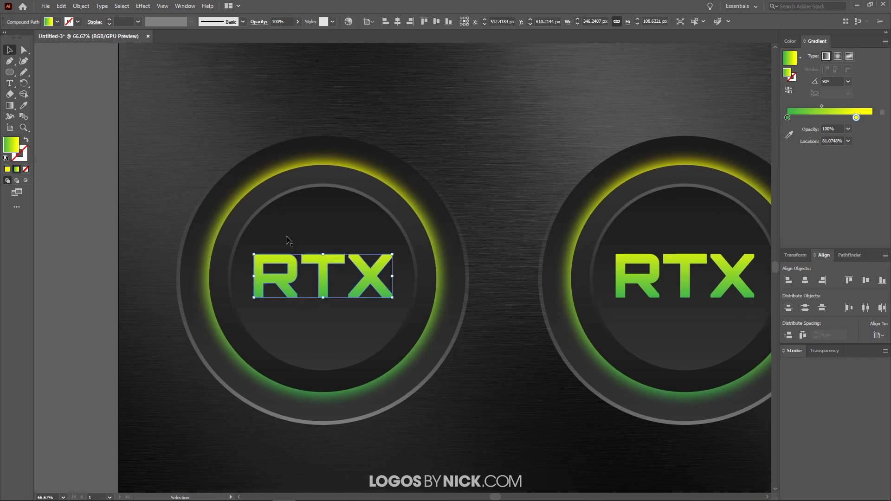
{"action": "left_click", "coordinate": [8, 170]}
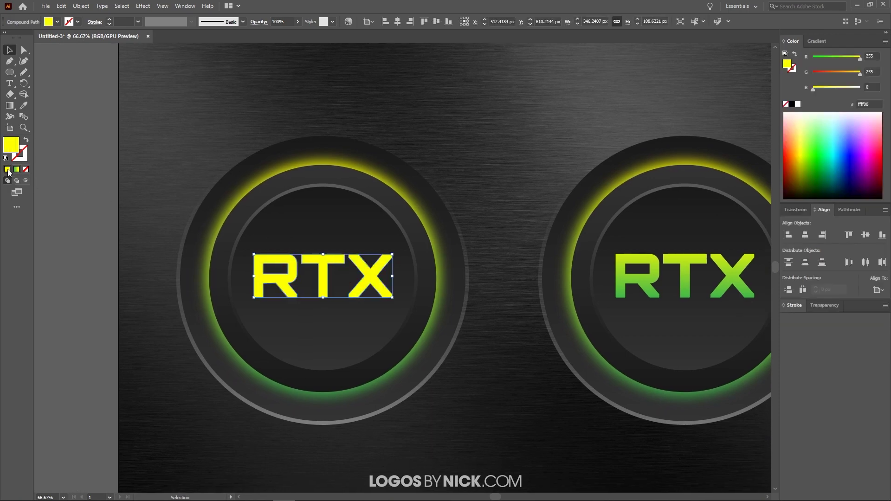
{"action": "left_click", "coordinate": [791, 105]}
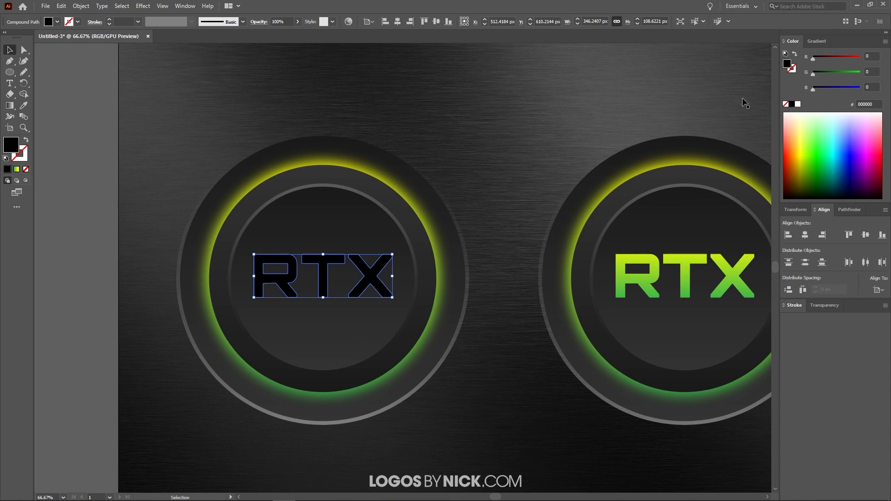
{"action": "left_click", "coordinate": [298, 22]}
{"action": "left_click_drag", "start_coordinate": [295, 34], "coordinate": [276, 33]}
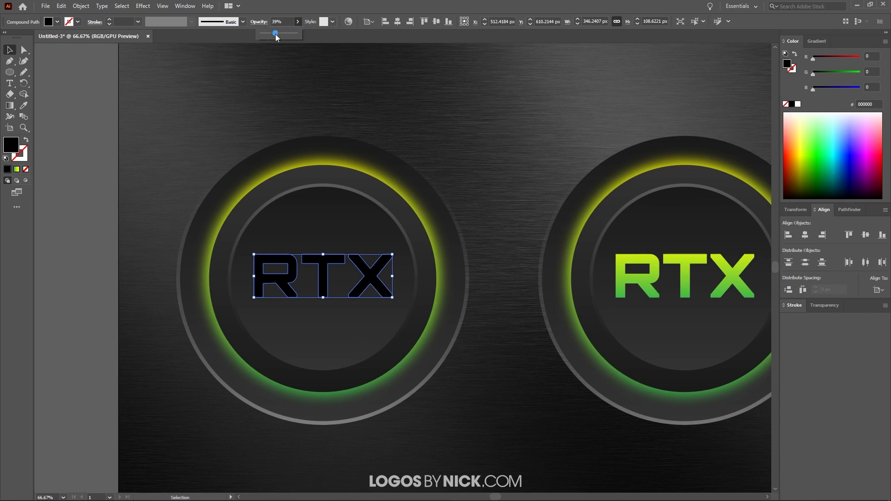
Recolor the glowing ring ellipse of the left button from its gradient to solid black (000000).
{"action": "left_click", "coordinate": [205, 288]}
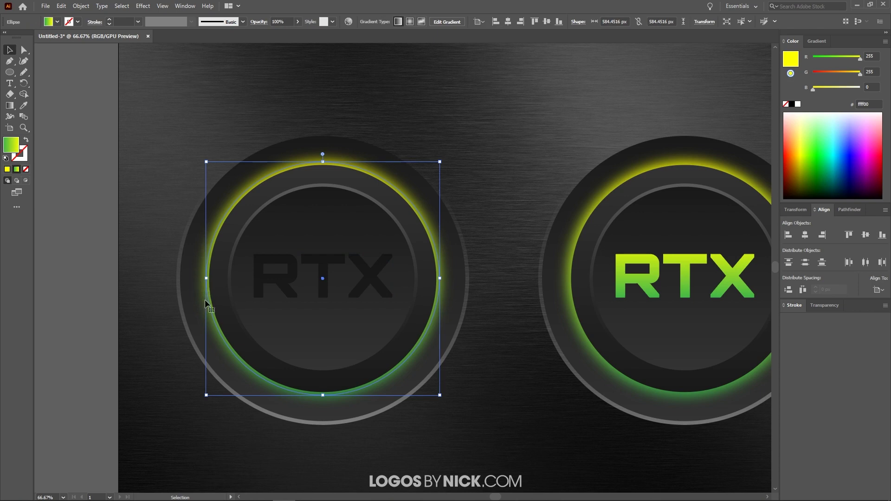
{"action": "key", "text": "alt"}
{"action": "scroll", "coordinate": [196, 296], "scroll_direction": "up", "scroll_amount": 4}
{"action": "scroll", "coordinate": [223, 297], "scroll_direction": "down", "scroll_amount": 4}
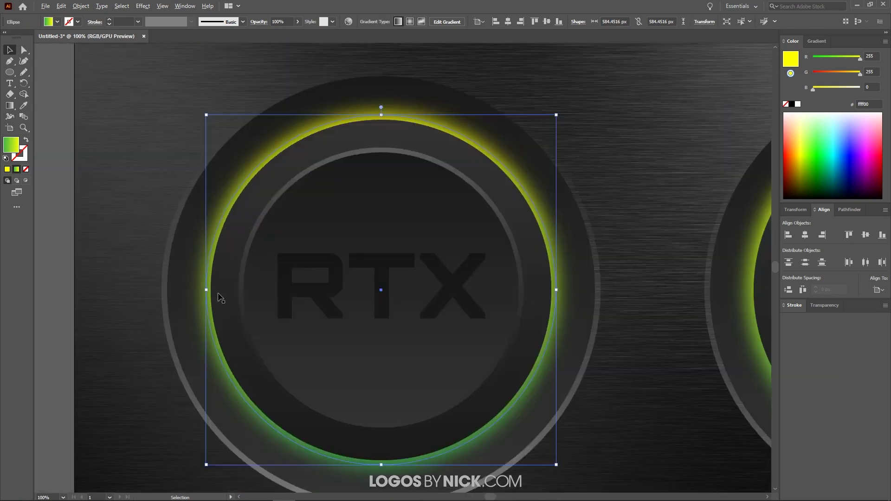
{"action": "left_click", "coordinate": [8, 170]}
{"action": "left_click", "coordinate": [792, 104]}
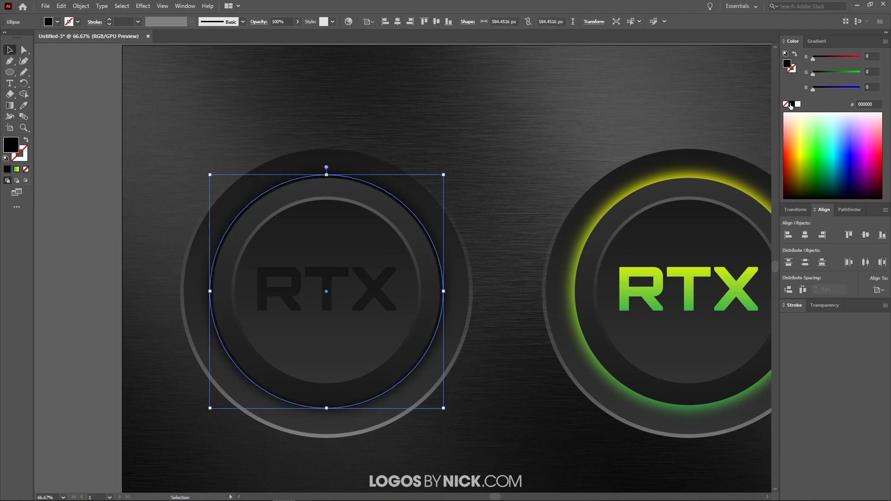
Enlarge the left button's blurred black circle evenly to about 601 px in diameter and deselect it.
{"action": "scroll", "coordinate": [381, 342], "scroll_direction": "up", "scroll_amount": 1}
{"action": "left_click_drag", "start_coordinate": [475, 269], "coordinate": [480, 269]}
{"action": "scroll", "coordinate": [416, 284], "scroll_direction": "down", "scroll_amount": 3}
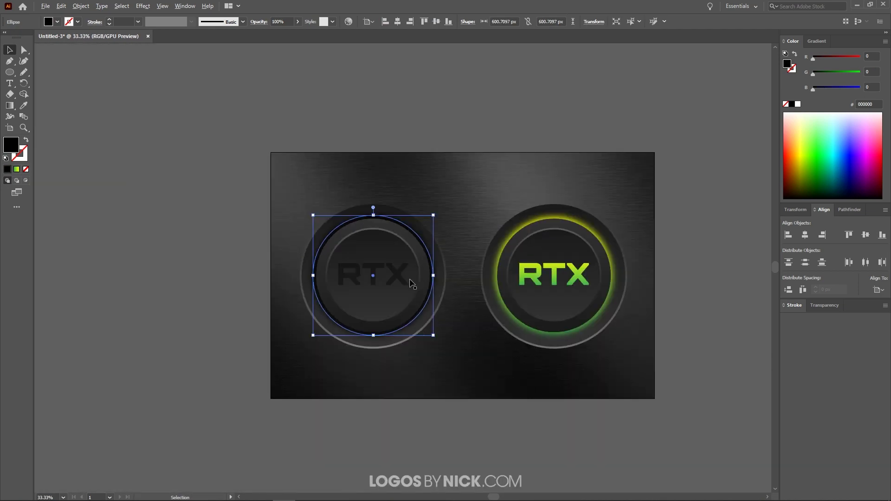
{"action": "left_click_drag", "start_coordinate": [534, 284], "coordinate": [490, 304]}
{"action": "scroll", "coordinate": [488, 300], "scroll_direction": "down", "scroll_amount": 1}
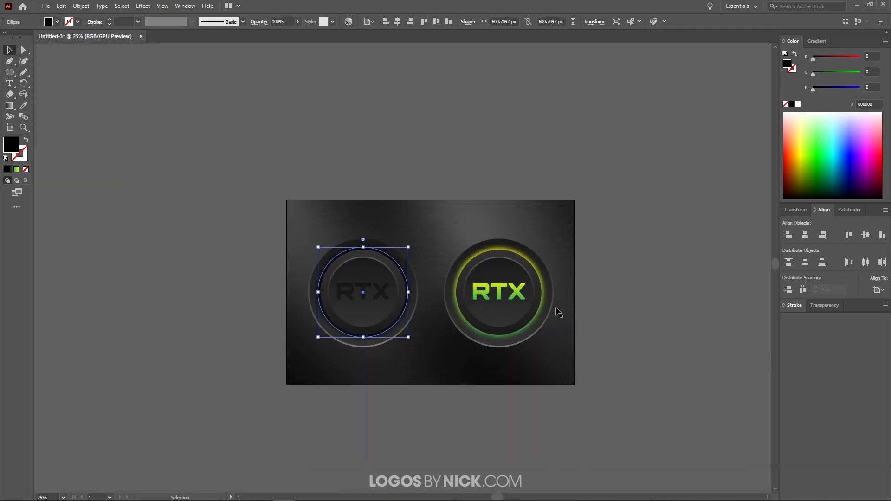
{"action": "left_click", "coordinate": [614, 308]}
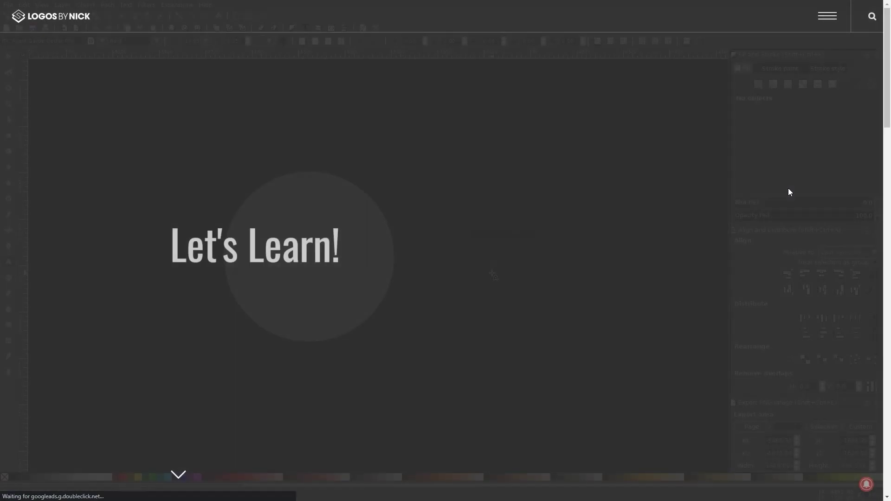
Switch to the Logos By Nick website and look through its Inkscape, GIMP and Illustrator design tutorials.
{"action": "scroll", "coordinate": [789, 188], "scroll_direction": "down", "scroll_amount": 10}
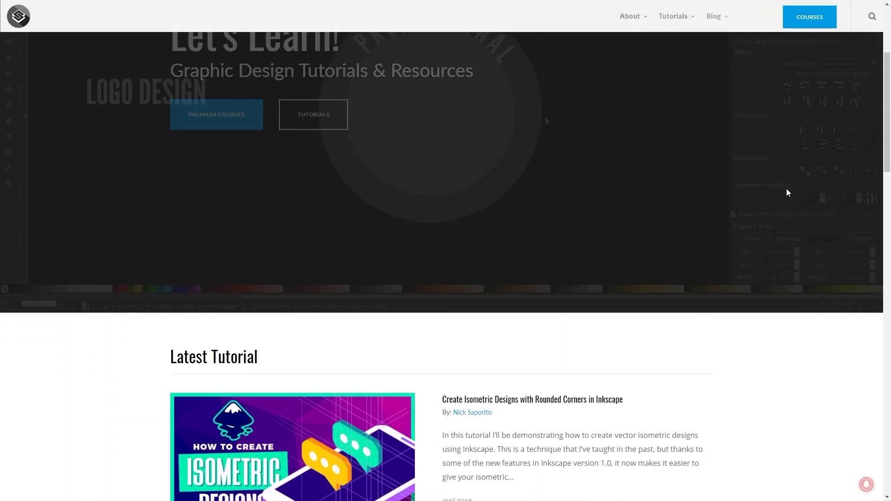
{"action": "scroll", "coordinate": [780, 190], "scroll_direction": "down", "scroll_amount": 3}
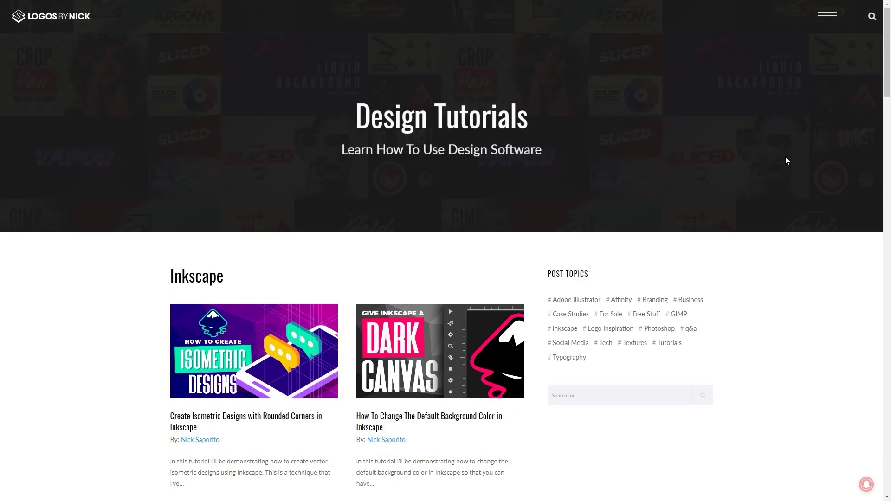
{"action": "scroll", "coordinate": [786, 157], "scroll_direction": "down", "scroll_amount": 4}
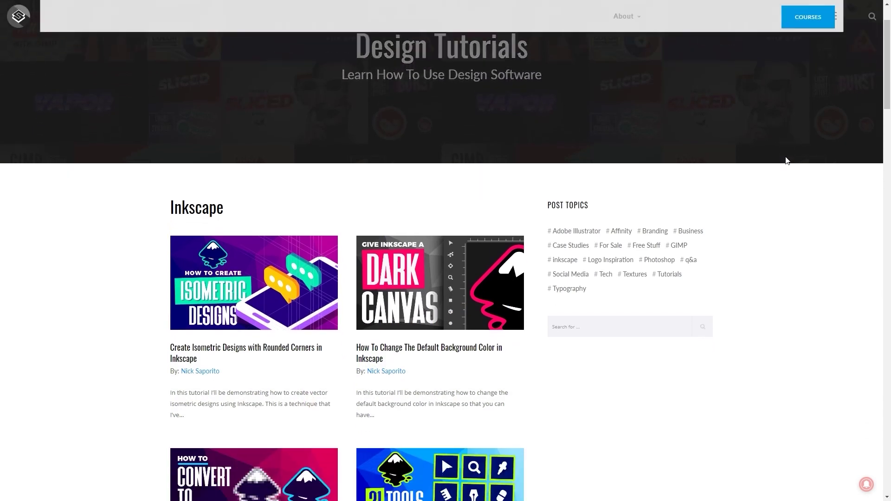
{"action": "scroll", "coordinate": [783, 160], "scroll_direction": "down", "scroll_amount": 10}
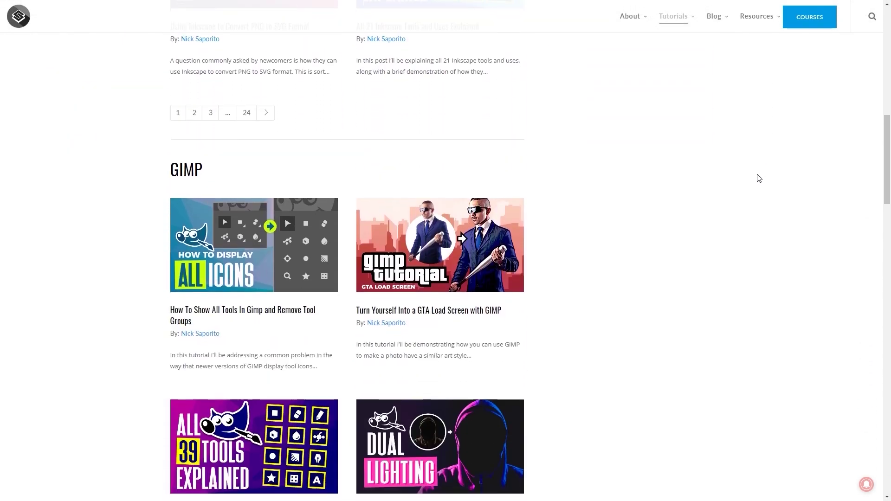
{"action": "scroll", "coordinate": [757, 184], "scroll_direction": "down", "scroll_amount": 15}
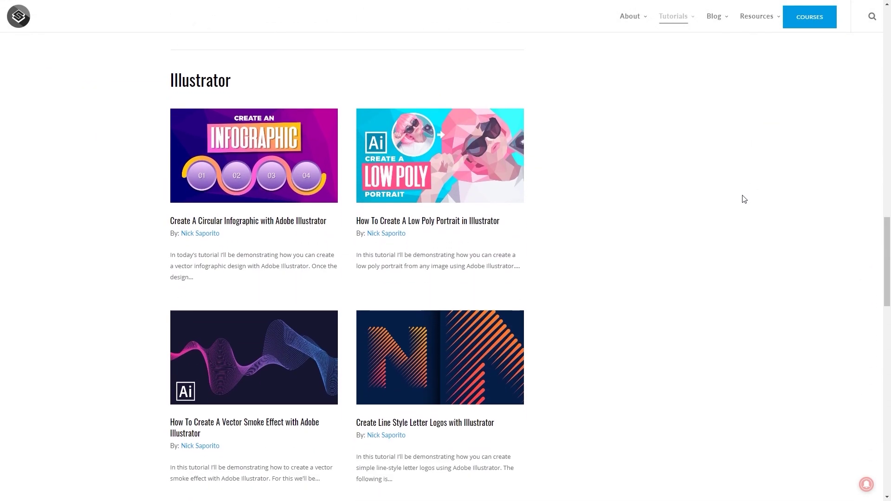
{"action": "scroll", "coordinate": [738, 209], "scroll_direction": "down", "scroll_amount": 5}
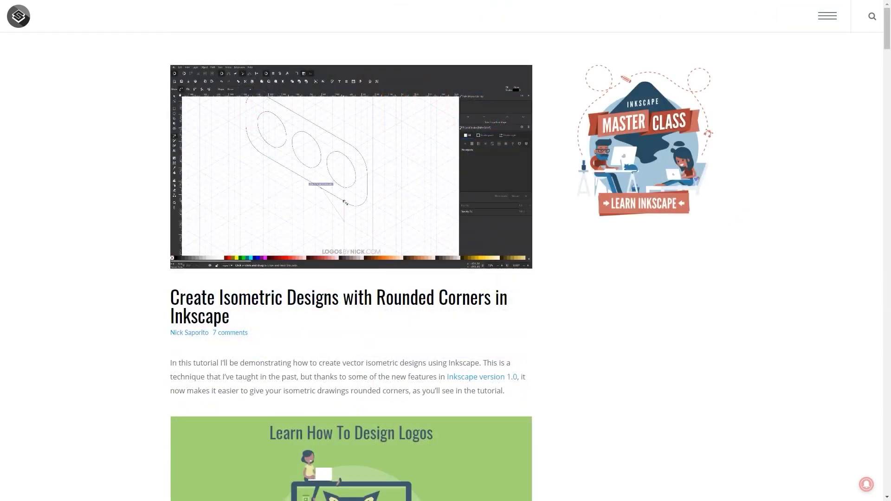